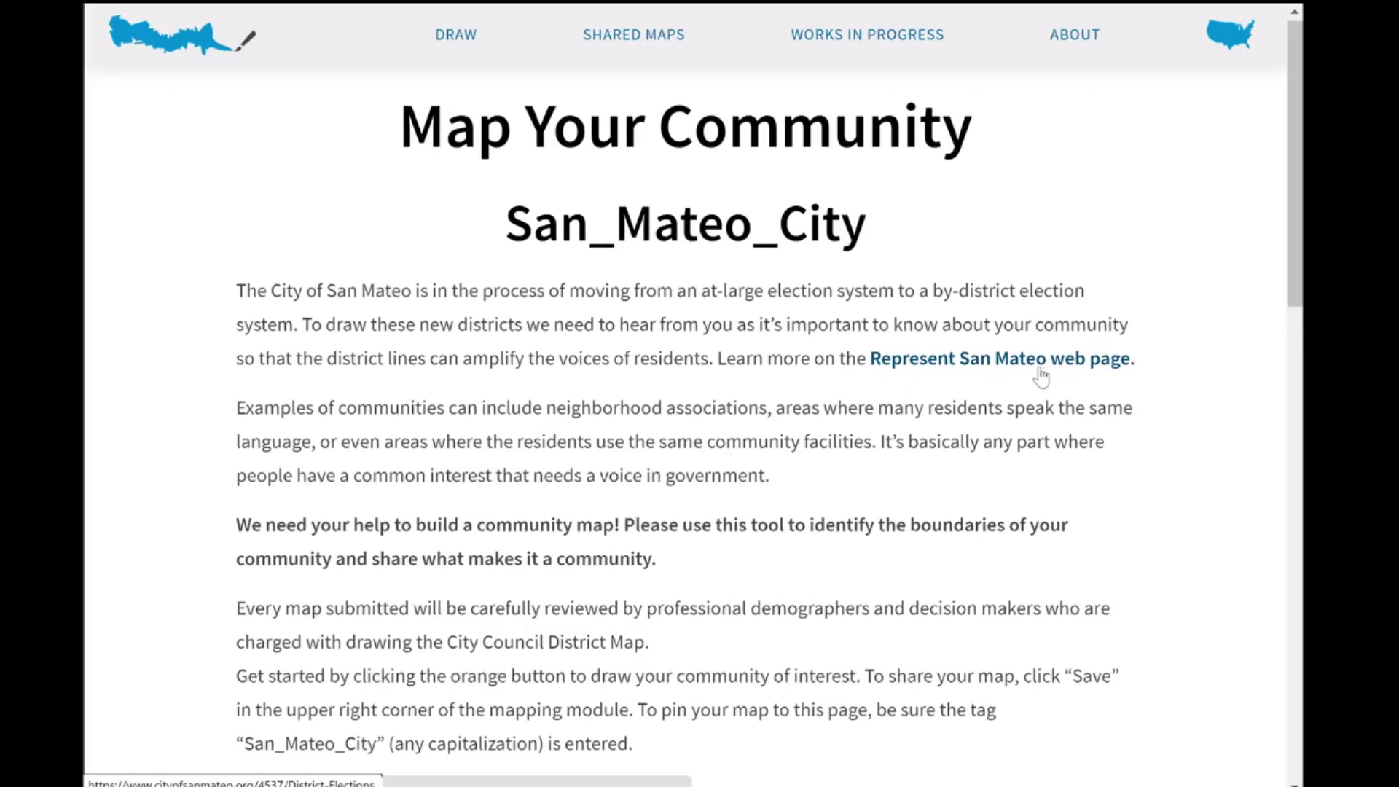
Examine the San Mateo community mapping page from its introduction through the public gallery to the About section.
{"action": "scroll", "coordinate": [1042, 371], "scroll_direction": "down", "scroll_amount": 2}
{"action": "scroll", "coordinate": [1042, 370], "scroll_direction": "down", "scroll_amount": 3}
{"action": "scroll", "coordinate": [1043, 371], "scroll_direction": "down", "scroll_amount": 3}
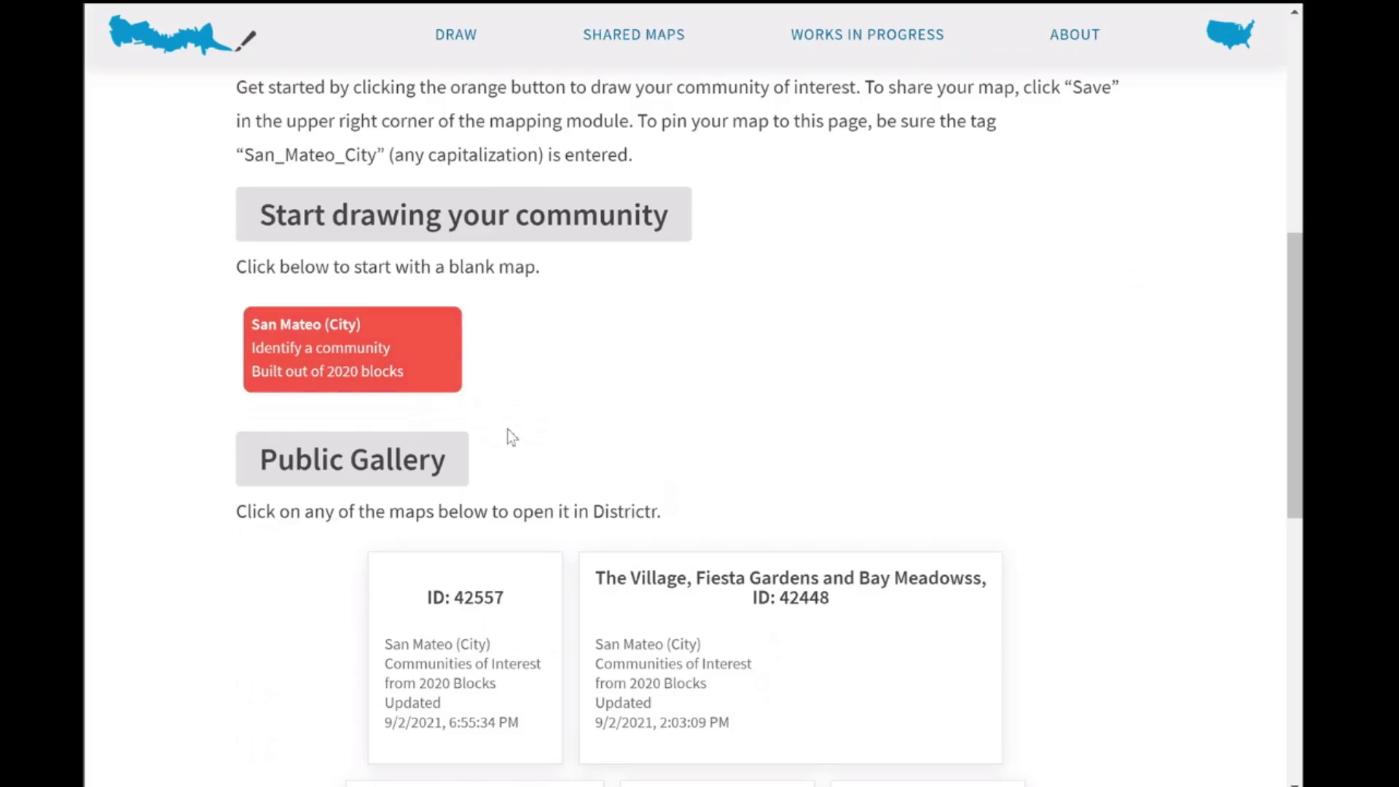
{"action": "scroll", "coordinate": [542, 385], "scroll_direction": "down", "scroll_amount": 3}
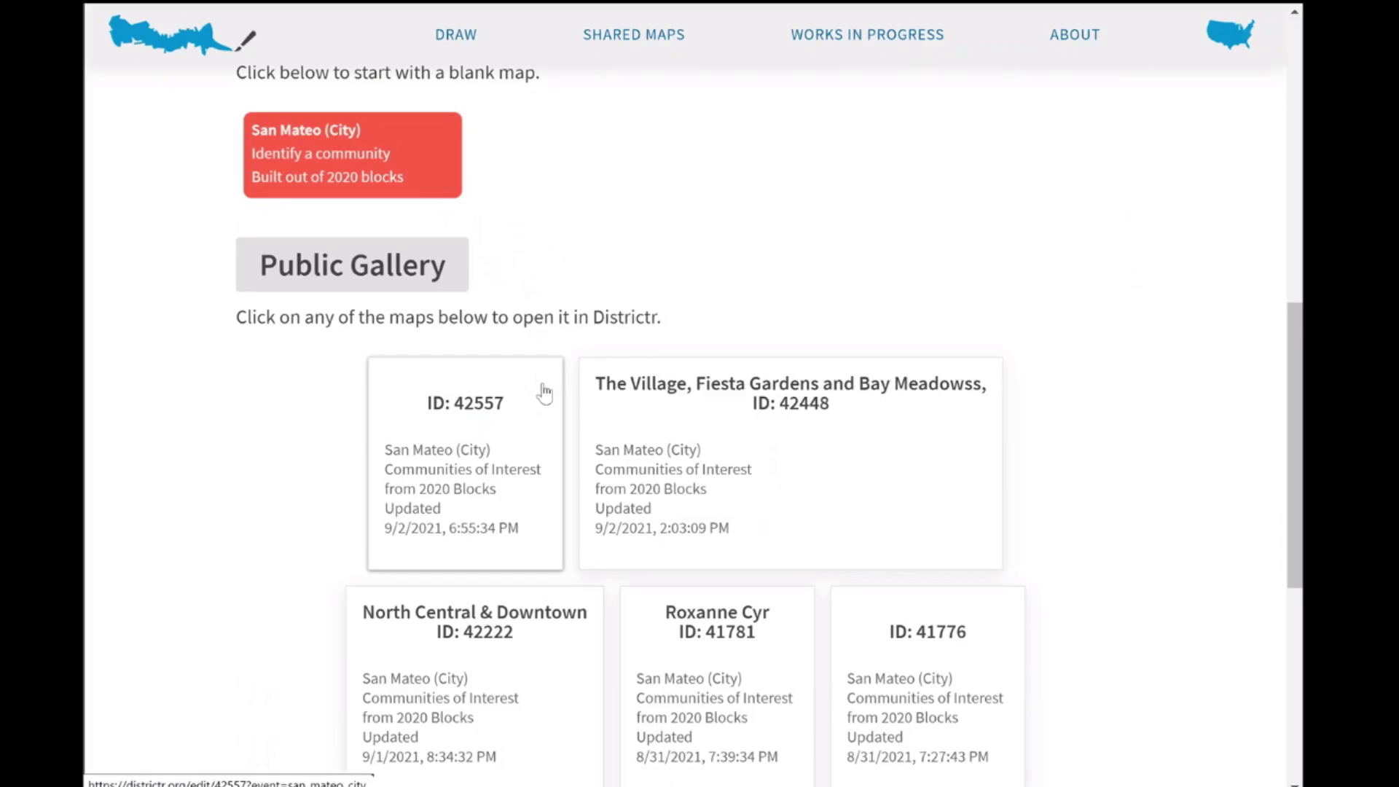
{"action": "scroll", "coordinate": [503, 306], "scroll_direction": "down", "scroll_amount": 3}
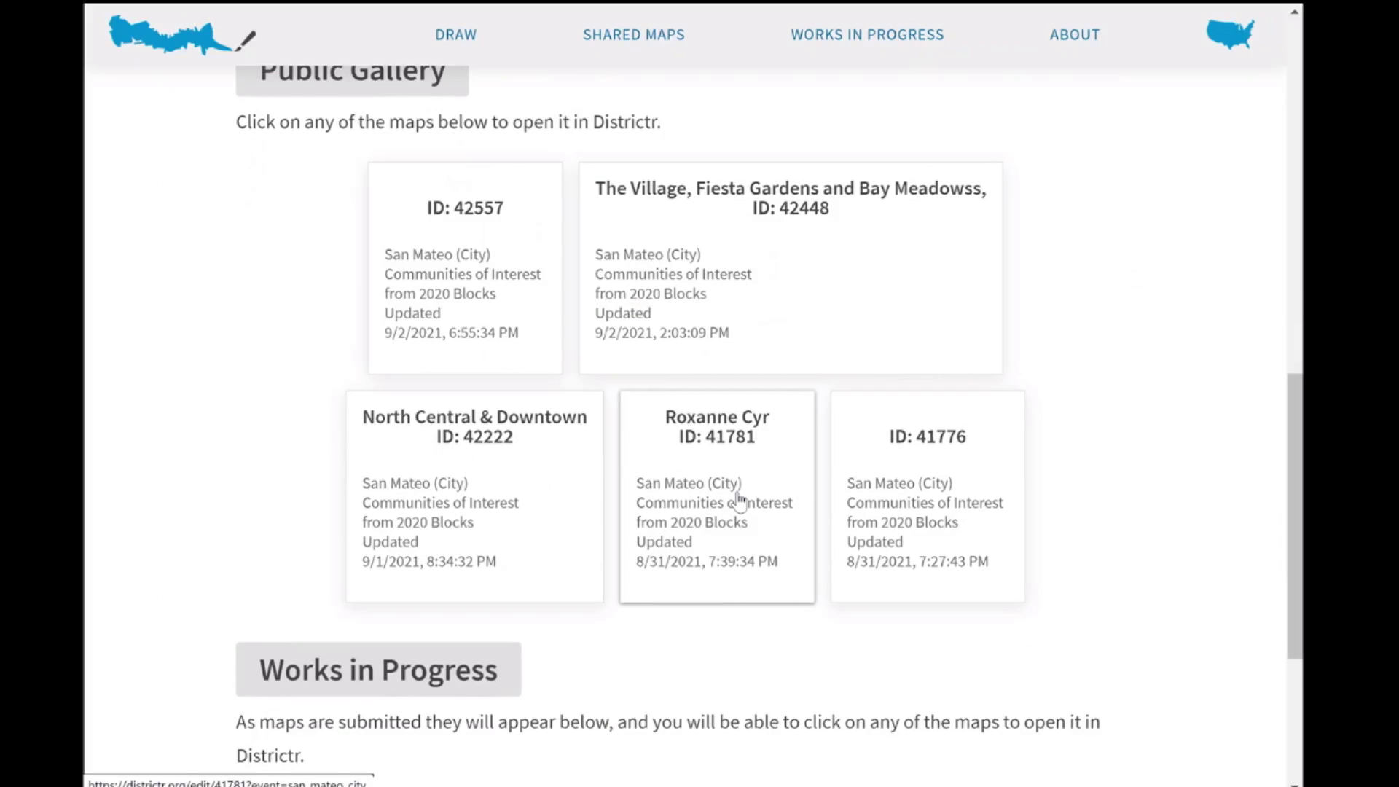
{"action": "scroll", "coordinate": [738, 501], "scroll_direction": "down", "scroll_amount": 3}
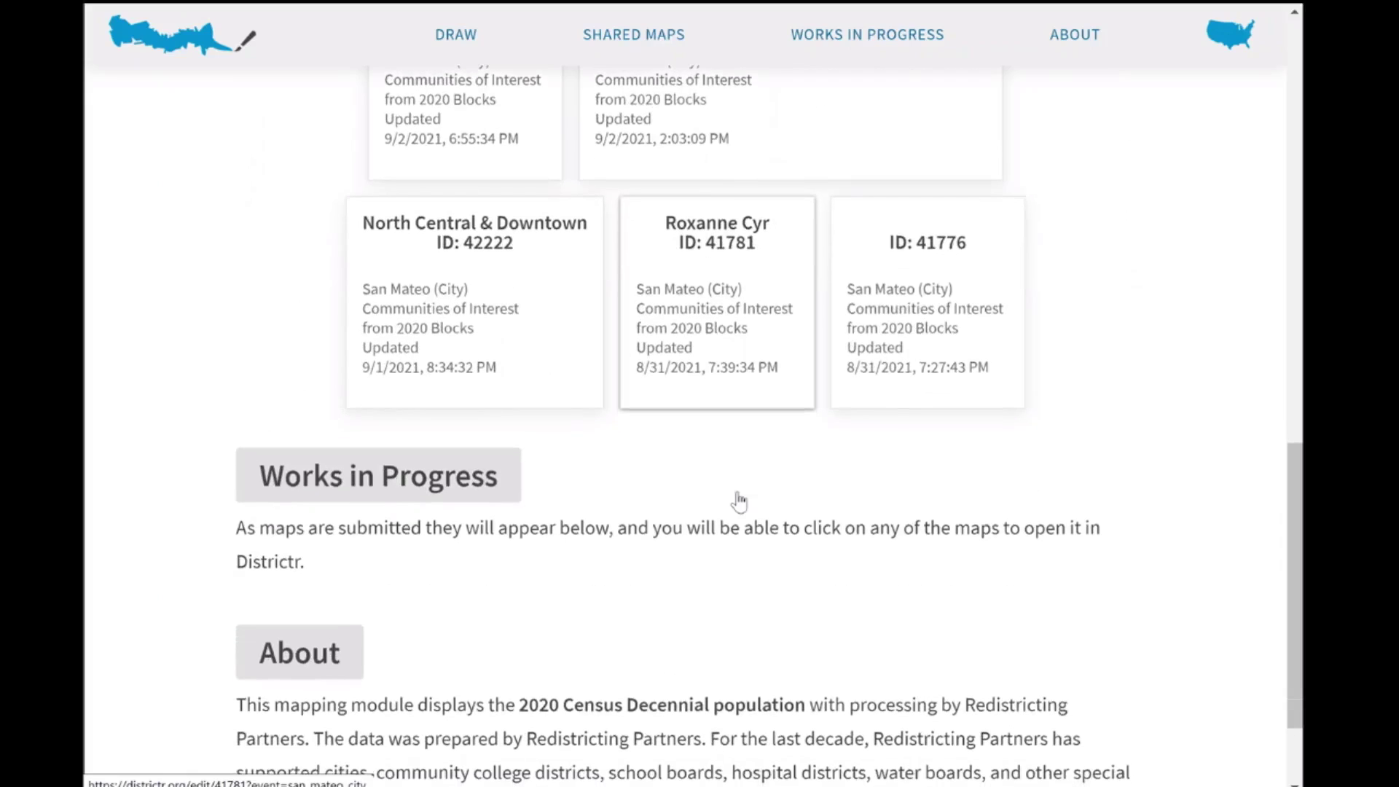
{"action": "scroll", "coordinate": [737, 483], "scroll_direction": "down", "scroll_amount": 2}
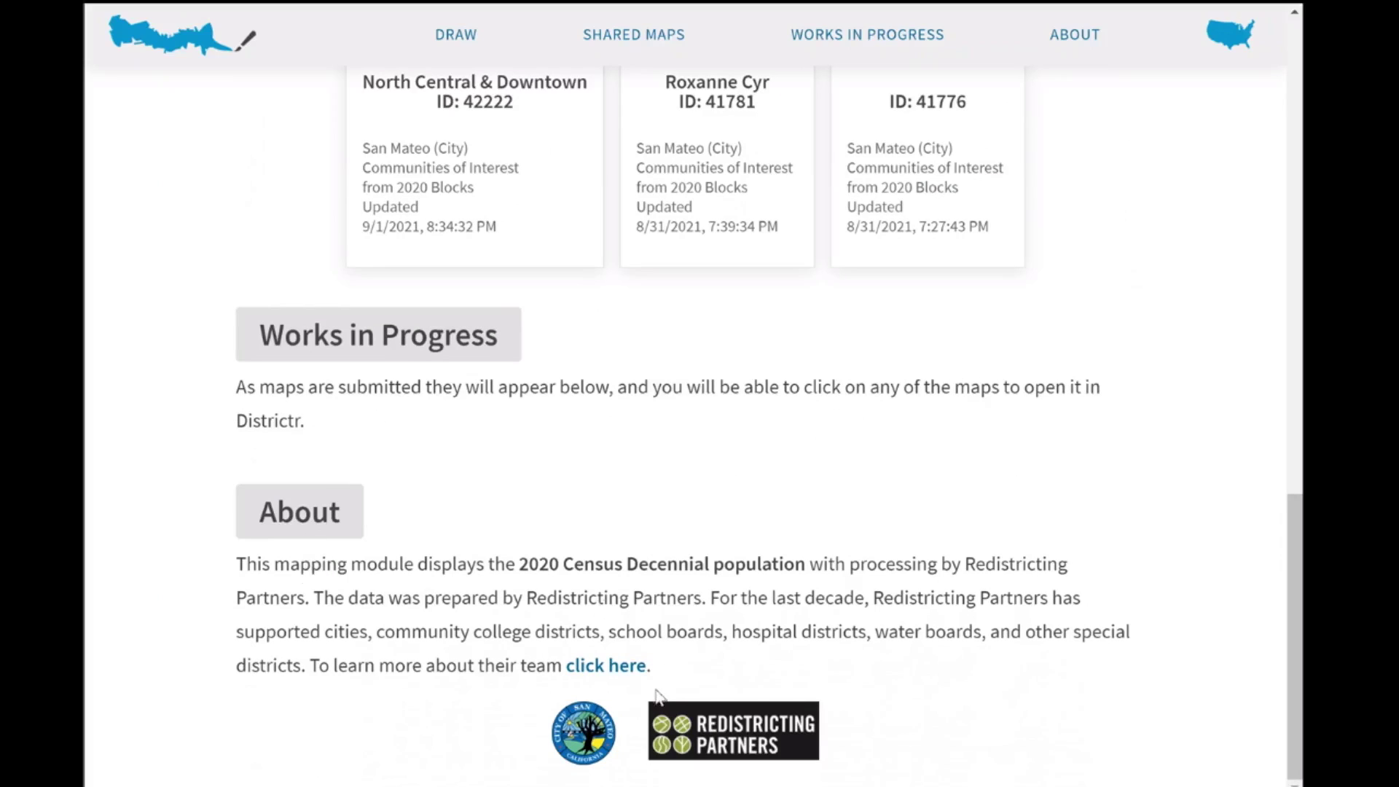
Start a blank San Mateo (City) community map built out of 2020 blocks.
{"action": "scroll", "coordinate": [778, 632], "scroll_direction": "up", "scroll_amount": 10}
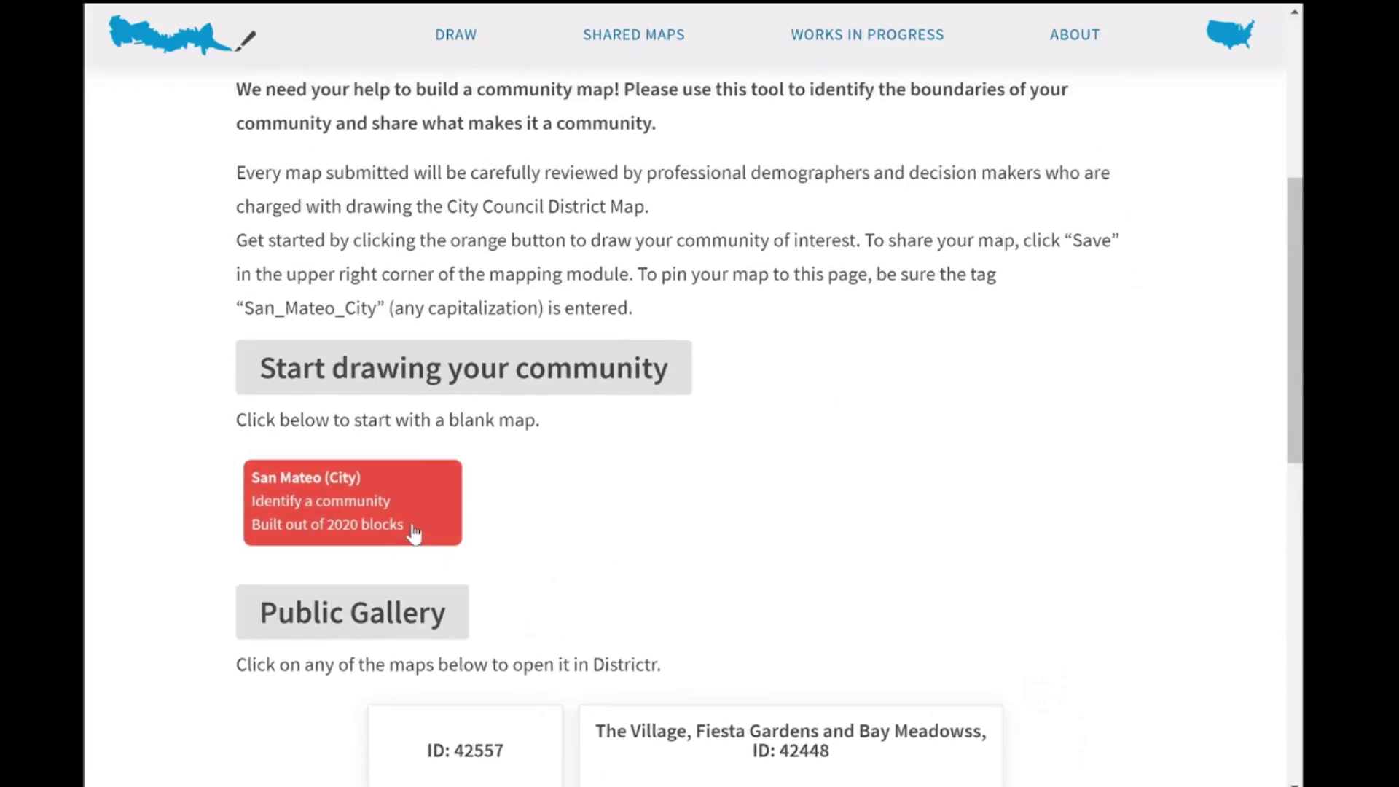
{"action": "left_click", "coordinate": [414, 534]}
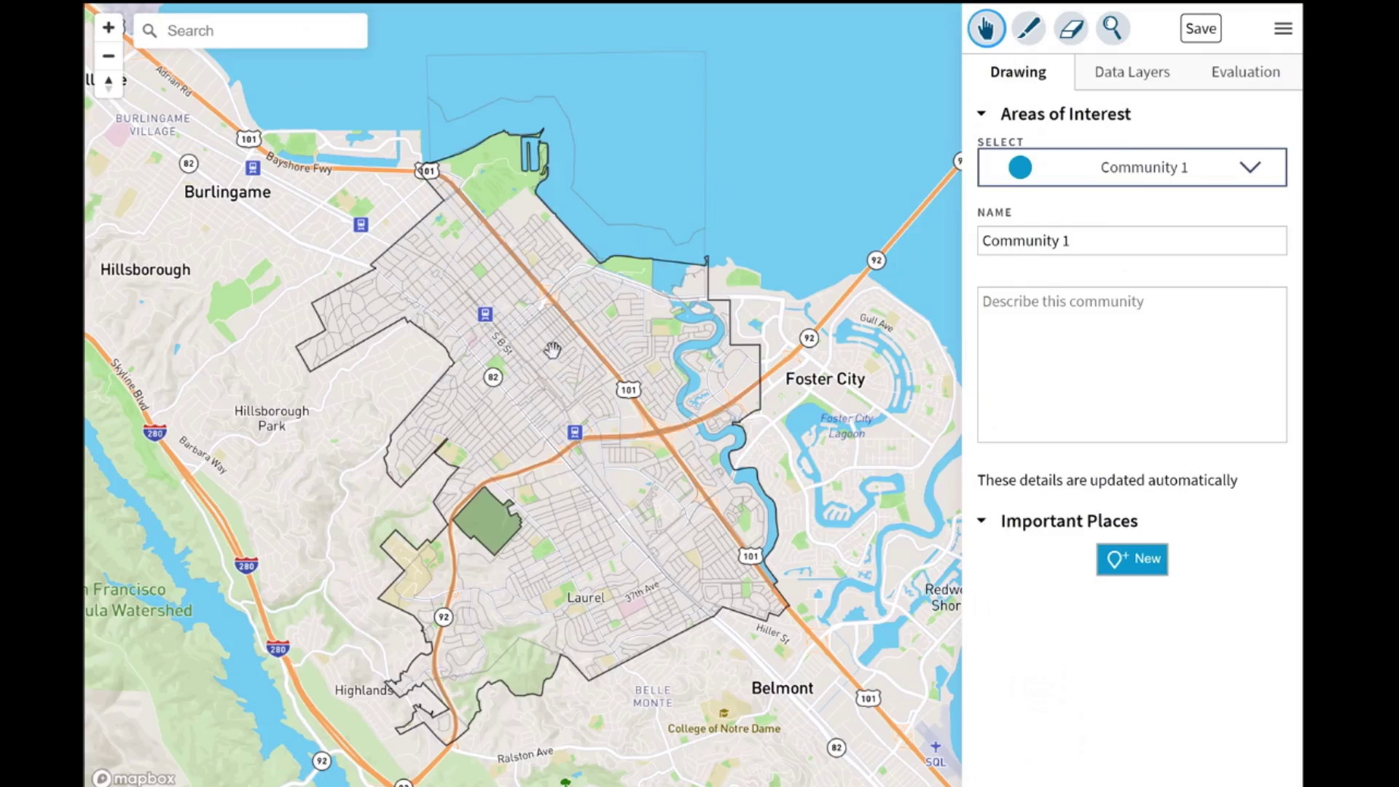
Try brush sizes of 71 and 56, and inspect the population data of a block near Kent St.
{"action": "scroll", "coordinate": [552, 350], "scroll_direction": "up", "scroll_amount": 5}
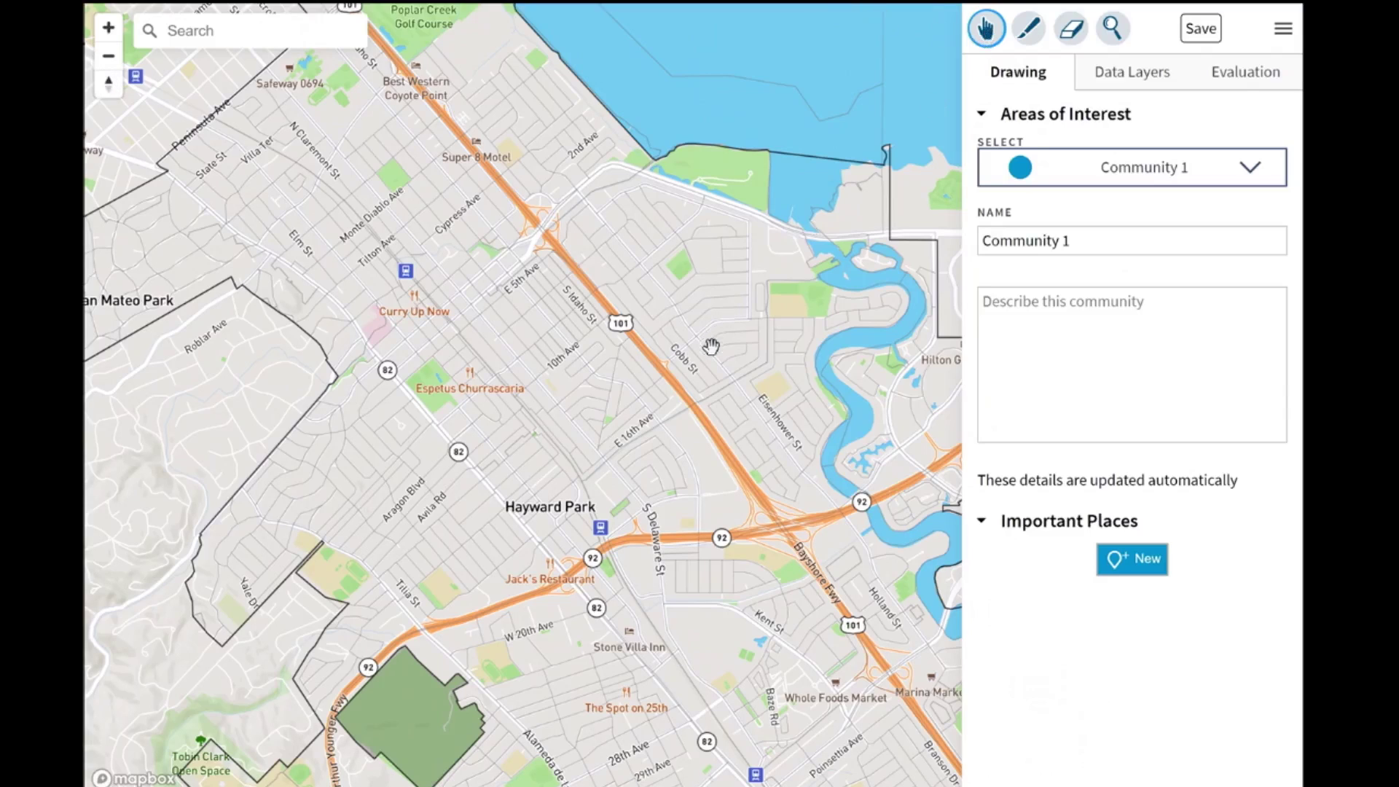
{"action": "left_click_drag", "start_coordinate": [687, 389], "coordinate": [618, 332]}
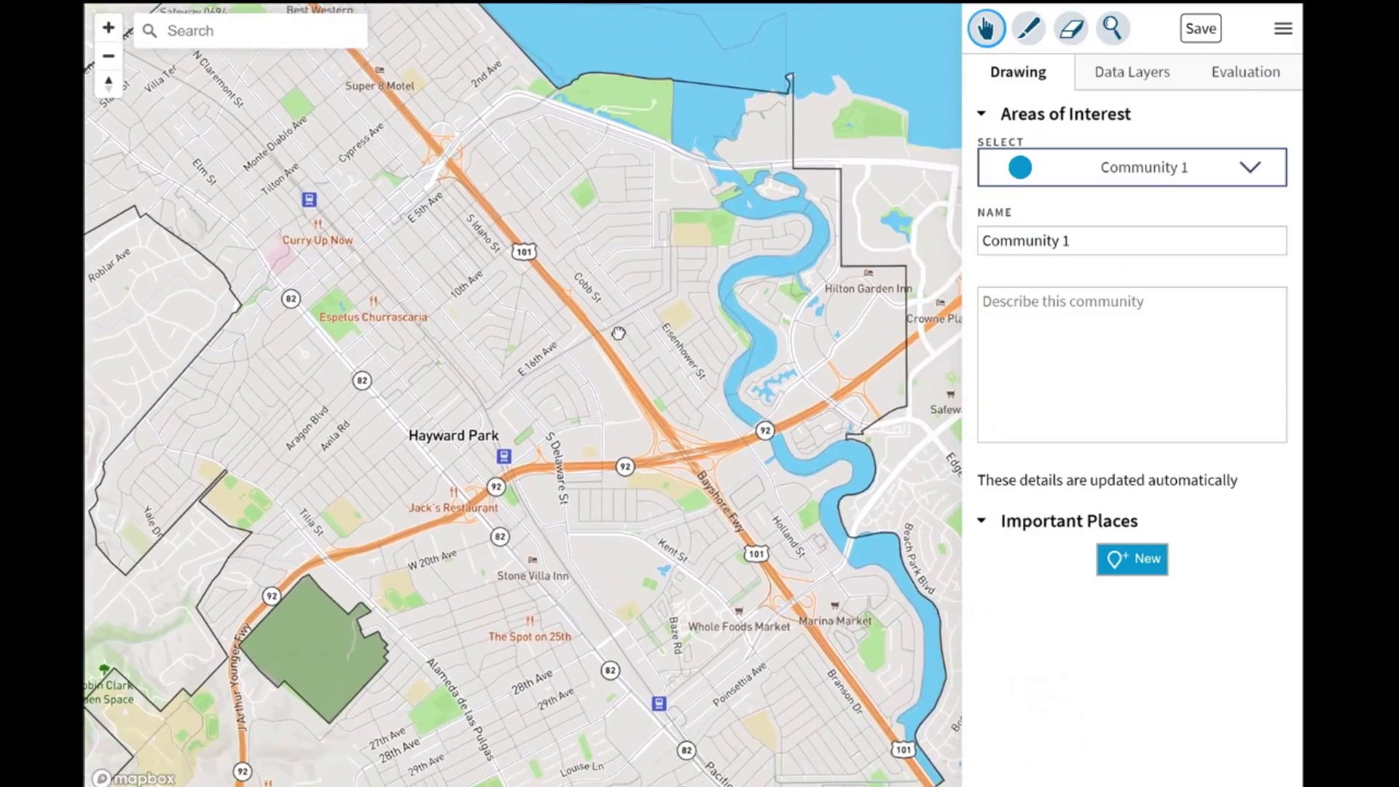
{"action": "left_click_drag", "start_coordinate": [698, 421], "coordinate": [551, 292]}
{"action": "left_click_drag", "start_coordinate": [665, 576], "coordinate": [412, 495]}
{"action": "left_click_drag", "start_coordinate": [518, 429], "coordinate": [714, 343]}
{"action": "left_click_drag", "start_coordinate": [715, 486], "coordinate": [712, 510]}
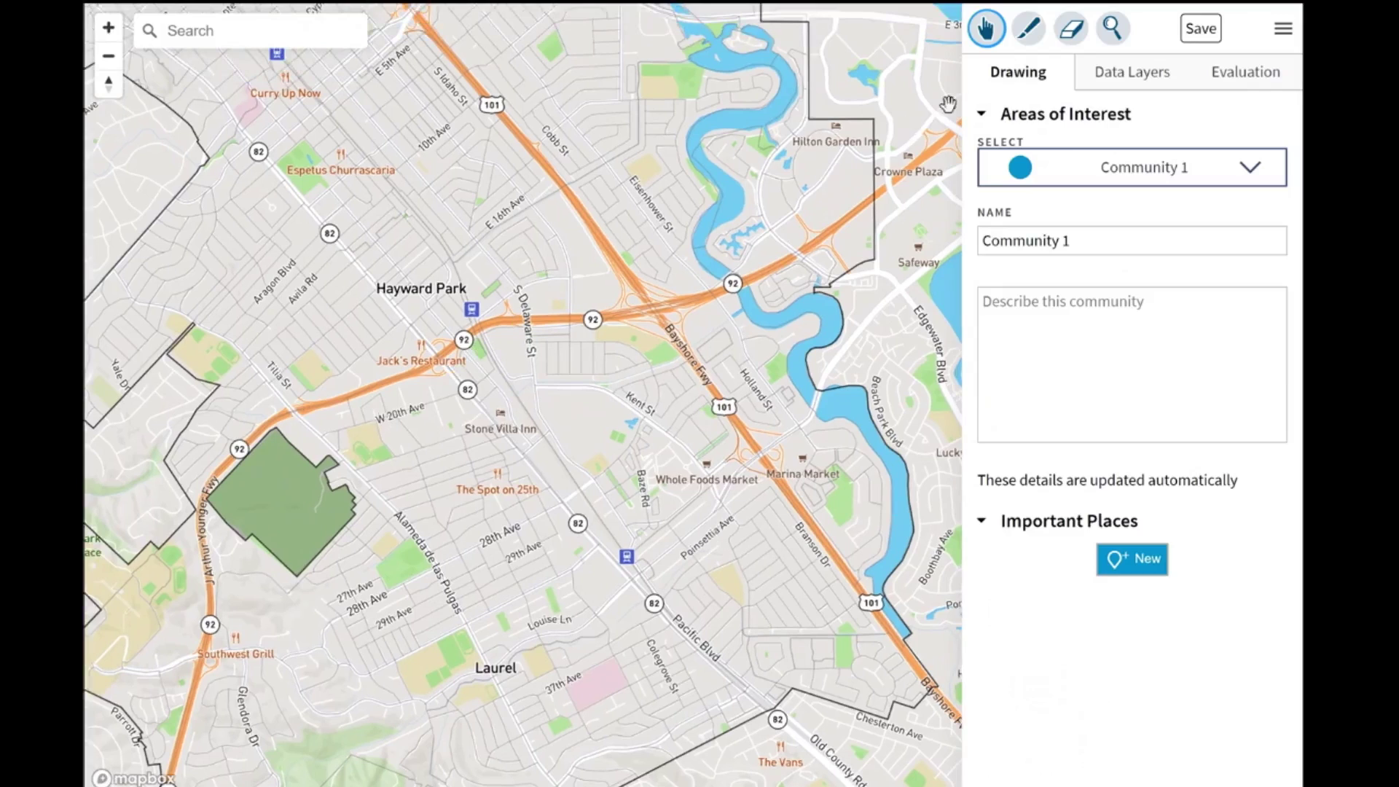
{"action": "left_click", "coordinate": [1041, 36]}
{"action": "mouse_move", "coordinate": [776, 335]}
{"action": "left_mouse_down"}
{"action": "mouse_move", "coordinate": [699, 452]}
{"action": "mouse_move", "coordinate": [622, 412]}
{"action": "left_mouse_up"}
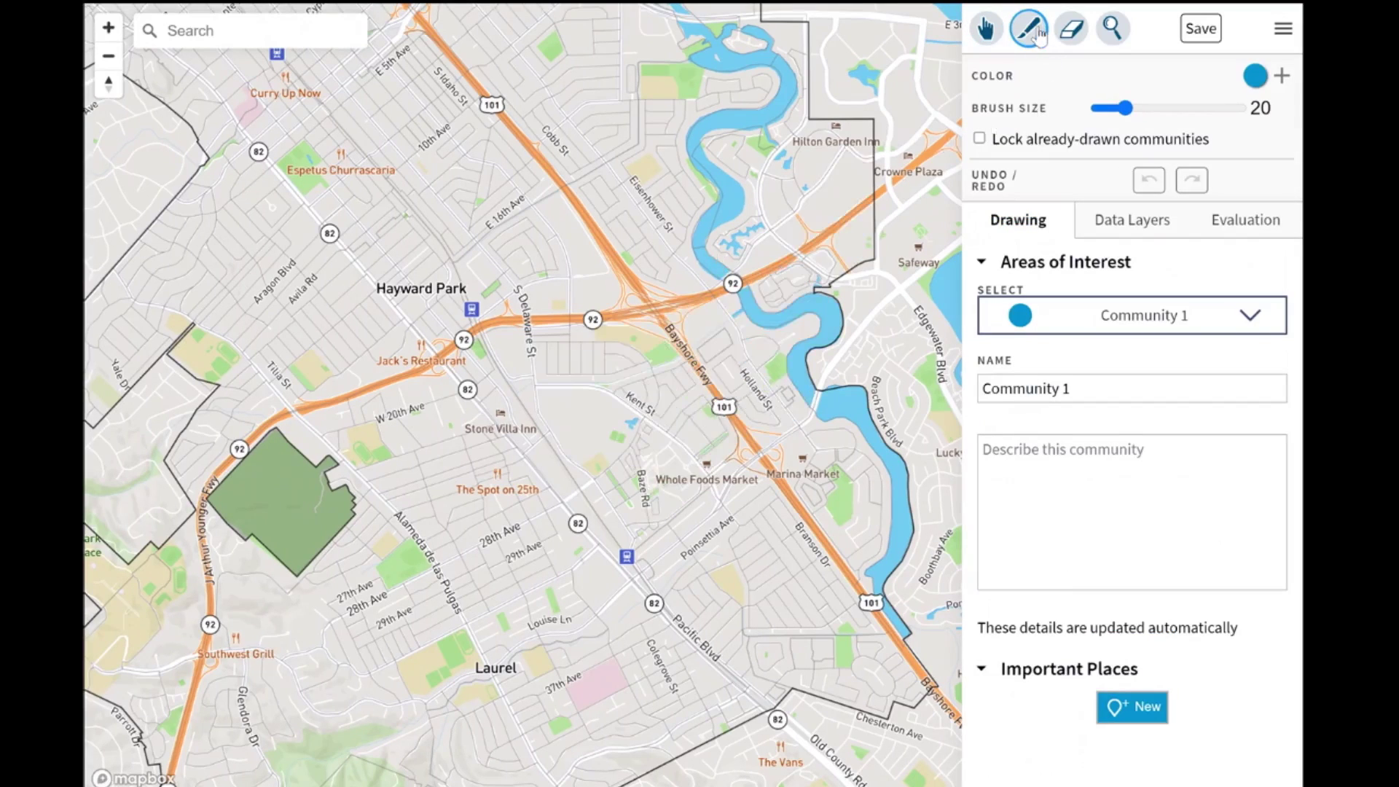
{"action": "left_click_drag", "start_coordinate": [1126, 108], "coordinate": [1198, 109]}
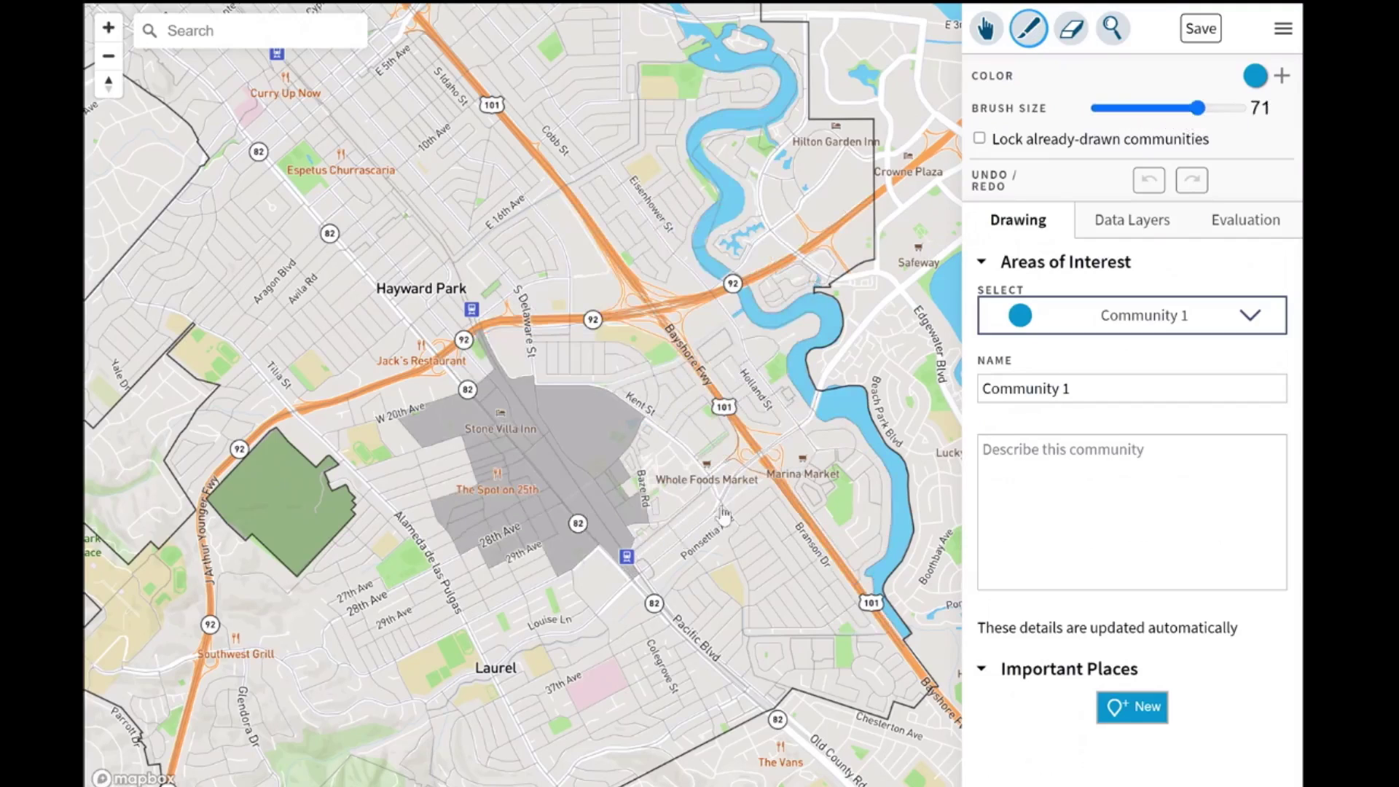
{"action": "mouse_move", "coordinate": [1198, 107]}
{"action": "left_mouse_down"}
{"action": "mouse_move", "coordinate": [1129, 137]}
{"action": "mouse_move", "coordinate": [1099, 109]}
{"action": "mouse_move", "coordinate": [1073, 117]}
{"action": "mouse_move", "coordinate": [1075, 135]}
{"action": "mouse_move", "coordinate": [1176, 109]}
{"action": "left_mouse_up"}
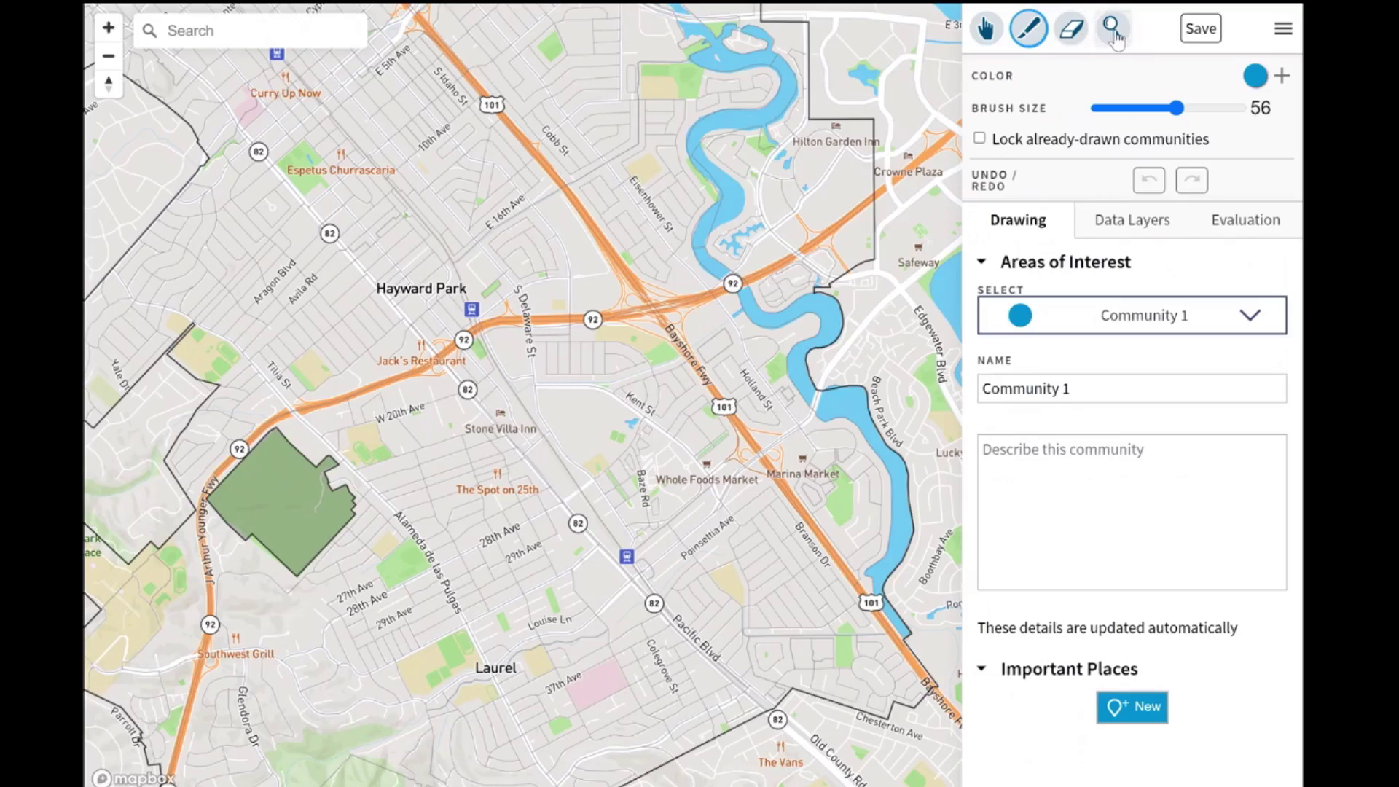
{"action": "left_click", "coordinate": [1111, 29]}
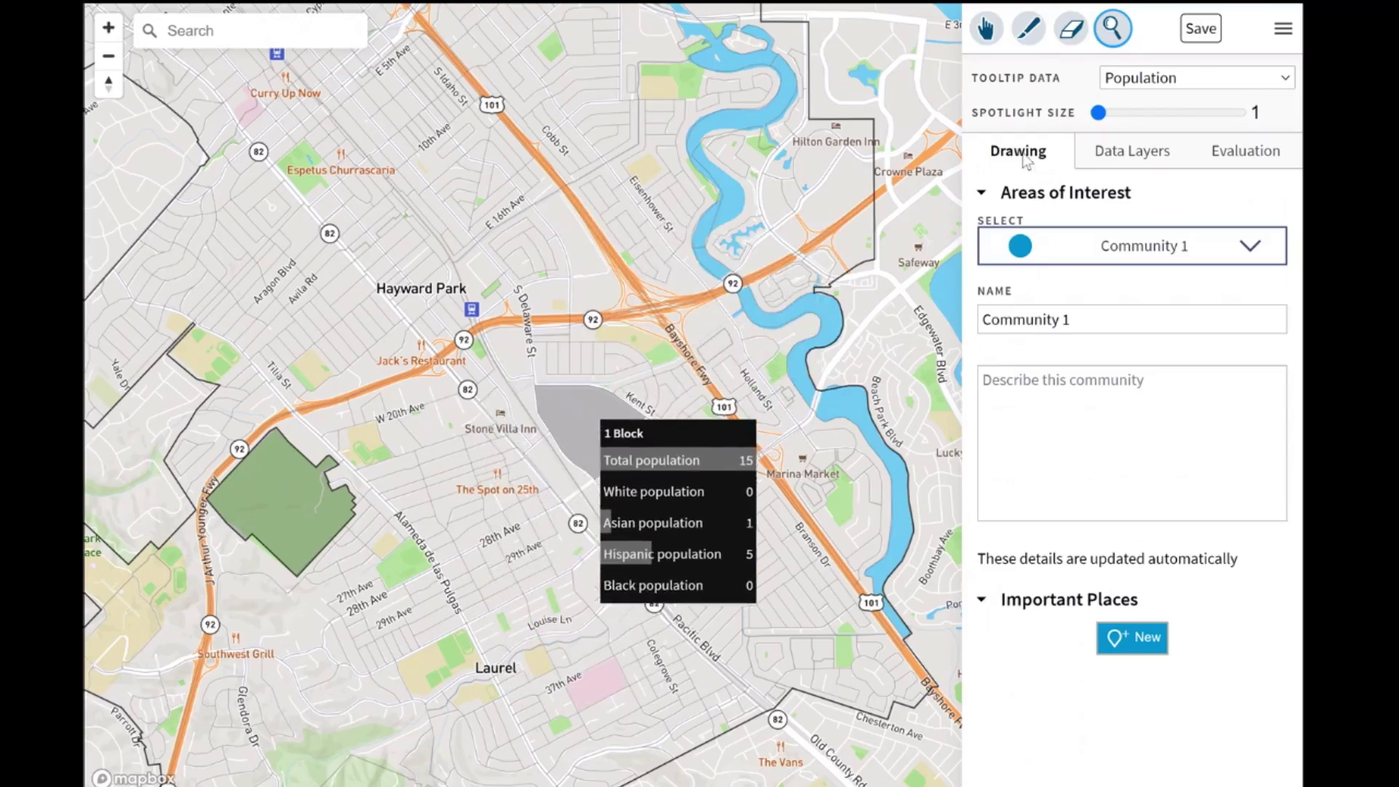
Paint Community 1 with brush size 34 over the blocks around Eisenhower St, Holland St and the waterway near Hilton Garden Inn.
{"action": "left_click", "coordinate": [1030, 31]}
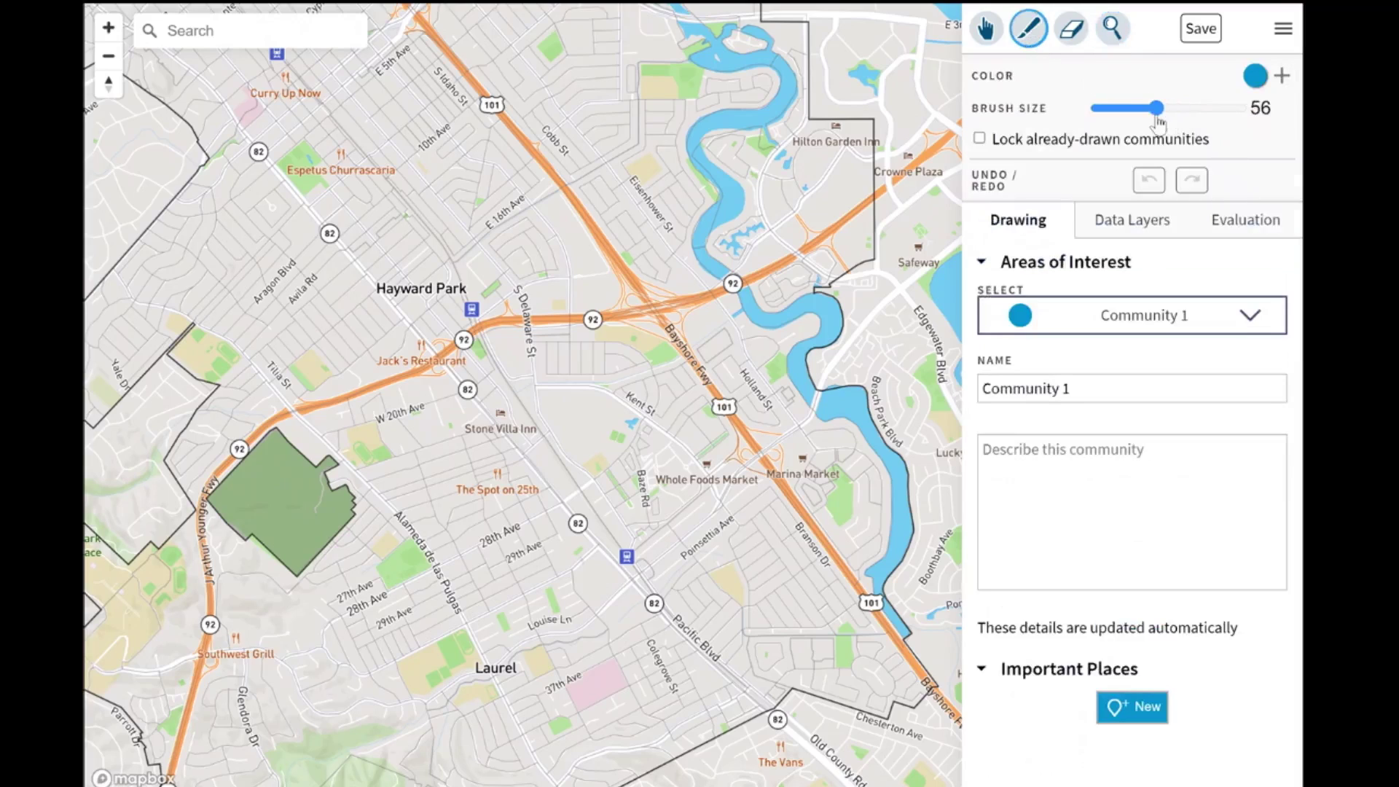
{"action": "left_click_drag", "start_coordinate": [1157, 113], "coordinate": [1145, 109]}
{"action": "mouse_move", "coordinate": [783, 375]}
{"action": "left_mouse_down"}
{"action": "mouse_move", "coordinate": [773, 380]}
{"action": "mouse_move", "coordinate": [829, 216]}
{"action": "mouse_move", "coordinate": [828, 154]}
{"action": "mouse_move", "coordinate": [725, 85]}
{"action": "mouse_move", "coordinate": [742, 255]}
{"action": "left_mouse_up"}
{"action": "mouse_move", "coordinate": [729, 359]}
{"action": "left_mouse_down"}
{"action": "mouse_move", "coordinate": [747, 386]}
{"action": "mouse_move", "coordinate": [700, 271]}
{"action": "mouse_move", "coordinate": [670, 88]}
{"action": "mouse_move", "coordinate": [678, 206]}
{"action": "mouse_move", "coordinate": [677, 135]}
{"action": "mouse_move", "coordinate": [641, 141]}
{"action": "mouse_move", "coordinate": [626, 255]}
{"action": "mouse_move", "coordinate": [599, 109]}
{"action": "mouse_move", "coordinate": [584, 143]}
{"action": "mouse_move", "coordinate": [636, 90]}
{"action": "left_mouse_up"}
Add Community 2 and paint it from S Delaware St to Marina Market, overlapping the southern part of Community 1.
{"action": "left_click", "coordinate": [1282, 76]}
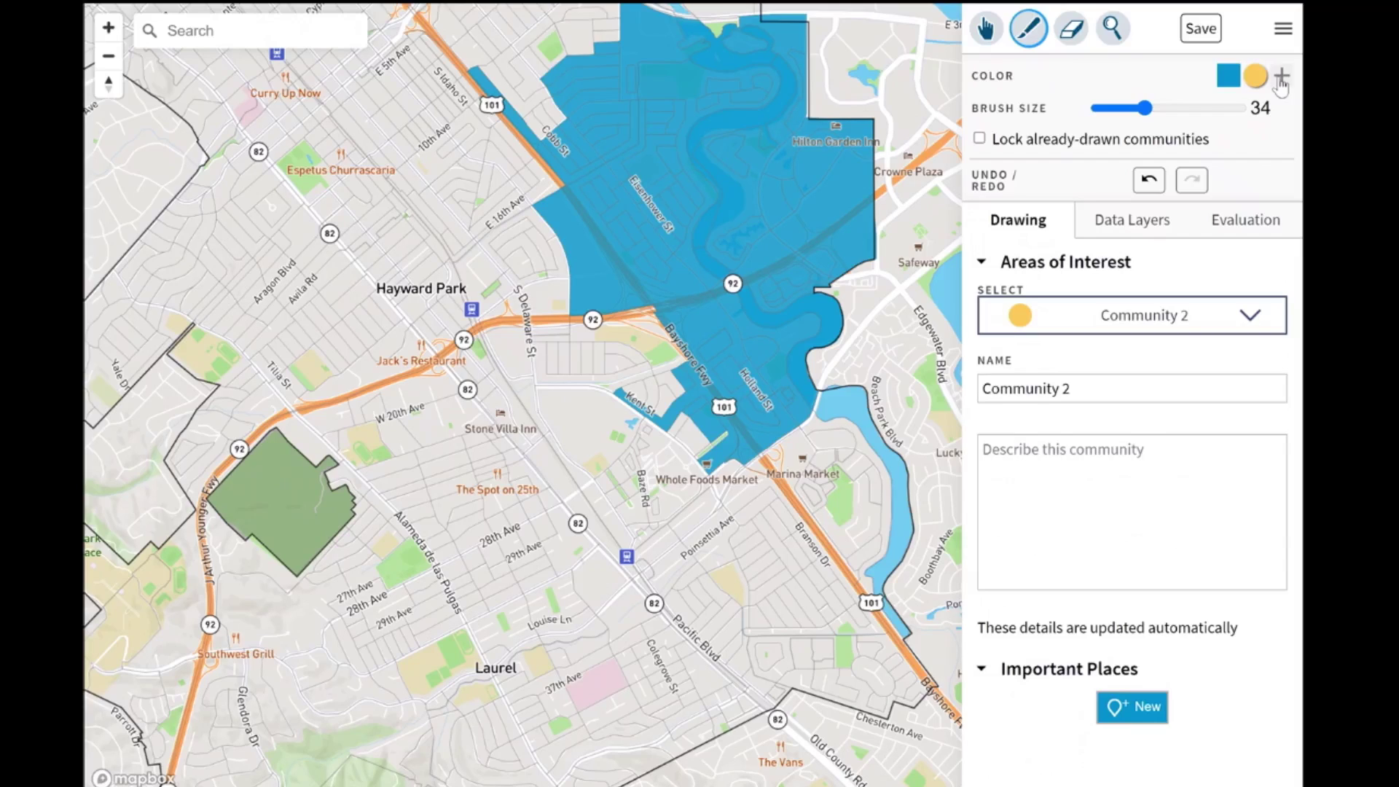
{"action": "mouse_move", "coordinate": [736, 477]}
{"action": "left_mouse_down"}
{"action": "mouse_move", "coordinate": [641, 495]}
{"action": "mouse_move", "coordinate": [576, 542]}
{"action": "mouse_move", "coordinate": [794, 597]}
{"action": "mouse_move", "coordinate": [849, 462]}
{"action": "mouse_move", "coordinate": [733, 444]}
{"action": "mouse_move", "coordinate": [671, 400]}
{"action": "mouse_move", "coordinate": [645, 335]}
{"action": "mouse_move", "coordinate": [654, 466]}
{"action": "mouse_move", "coordinate": [605, 357]}
{"action": "mouse_move", "coordinate": [569, 368]}
{"action": "left_mouse_up"}
{"action": "mouse_move", "coordinate": [707, 403]}
{"action": "left_mouse_down"}
{"action": "mouse_move", "coordinate": [801, 320]}
{"action": "mouse_move", "coordinate": [779, 386]}
{"action": "mouse_move", "coordinate": [775, 375]}
{"action": "left_mouse_up"}
{"action": "mouse_move", "coordinate": [701, 324]}
{"action": "left_mouse_down"}
{"action": "mouse_move", "coordinate": [656, 292]}
{"action": "mouse_move", "coordinate": [659, 306]}
{"action": "left_mouse_up"}
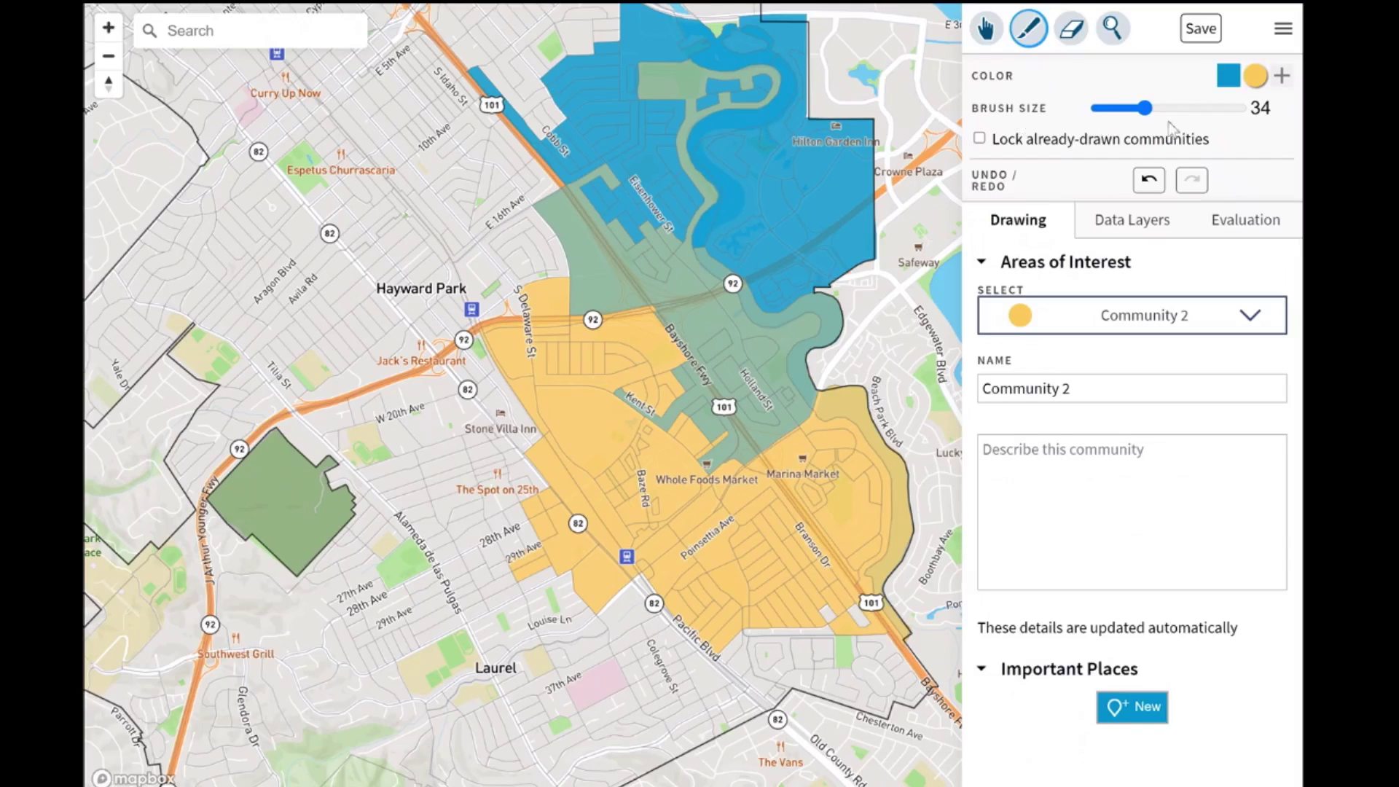
Lock the already-drawn communities and rename Community 2 as work/trabajo.
{"action": "left_click", "coordinate": [979, 140]}
{"action": "left_click", "coordinate": [1044, 321]}
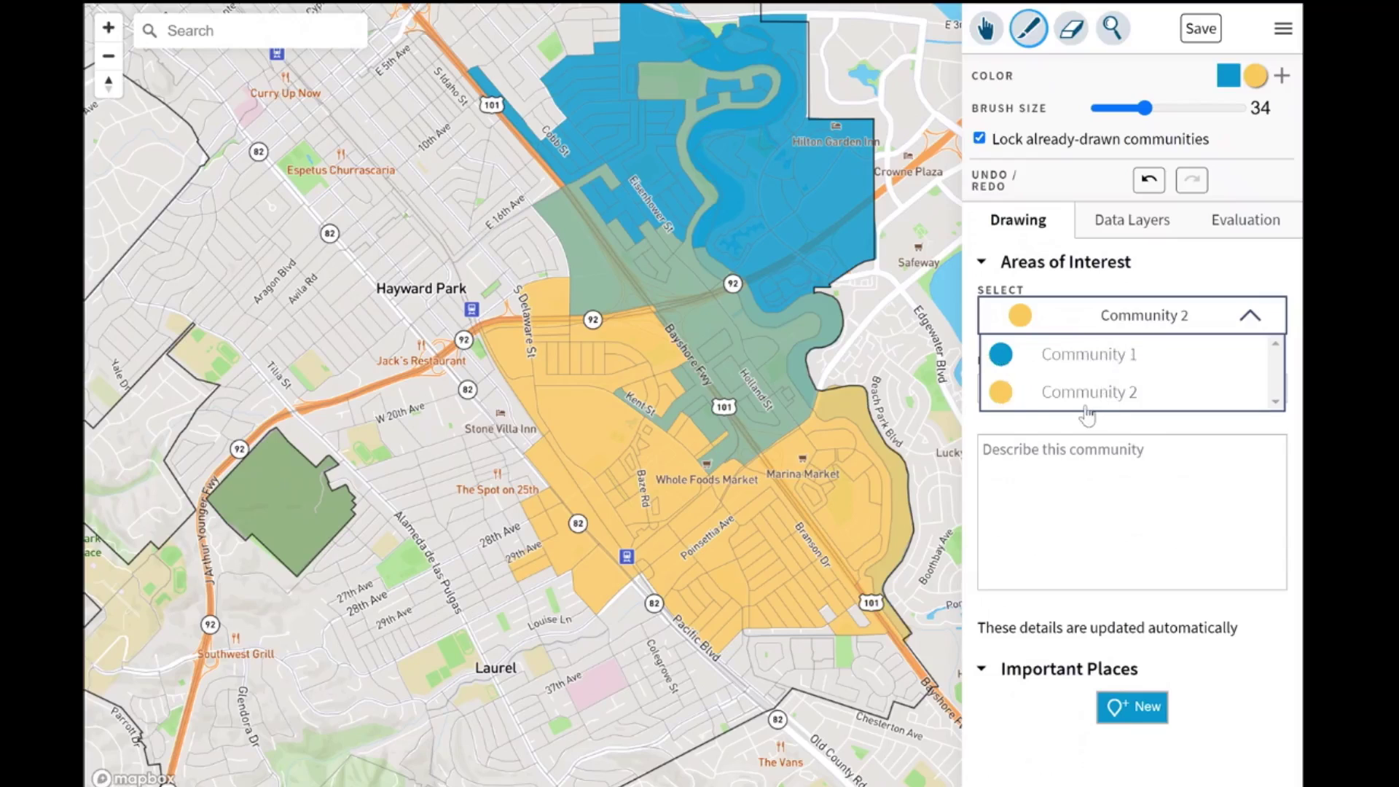
{"action": "left_click", "coordinate": [1068, 392]}
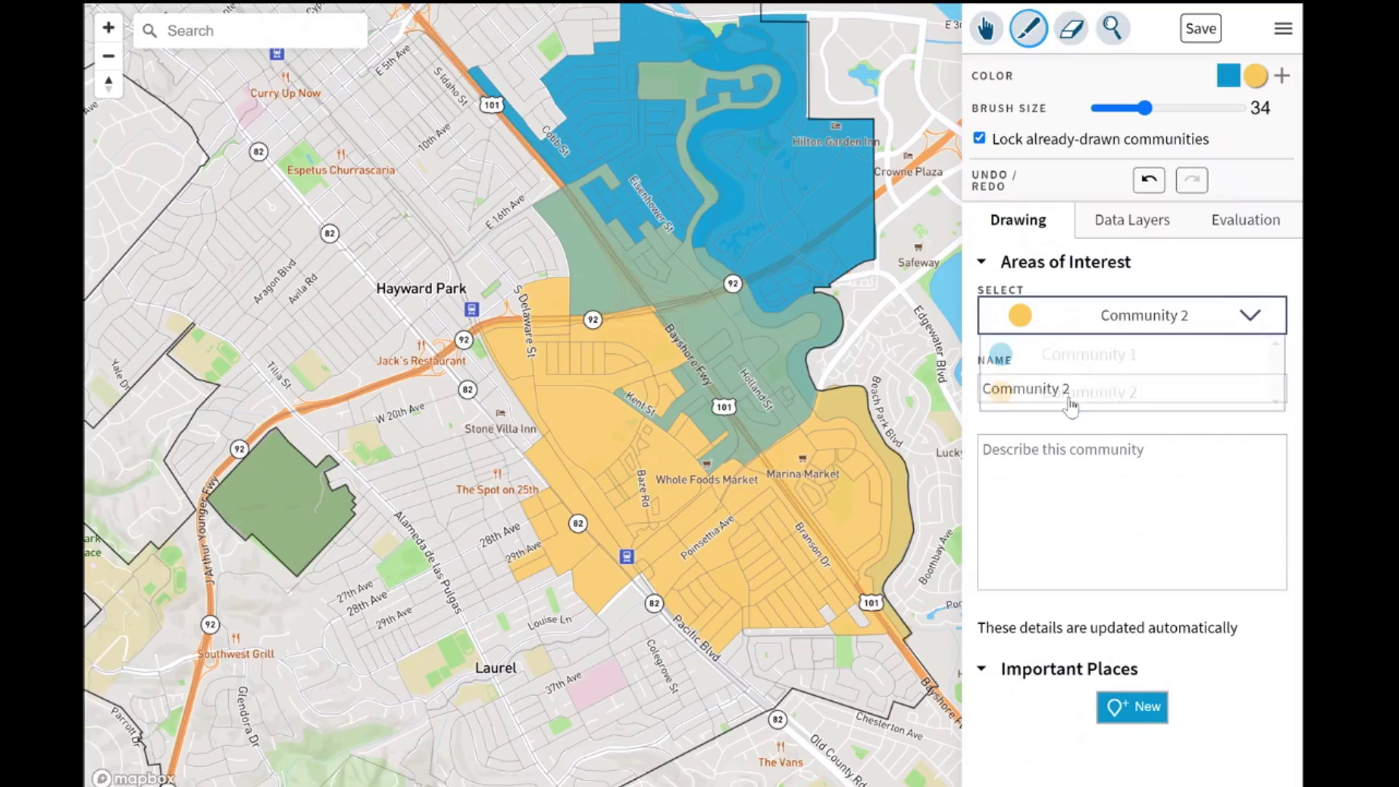
{"action": "triple_click", "coordinate": [1077, 392]}
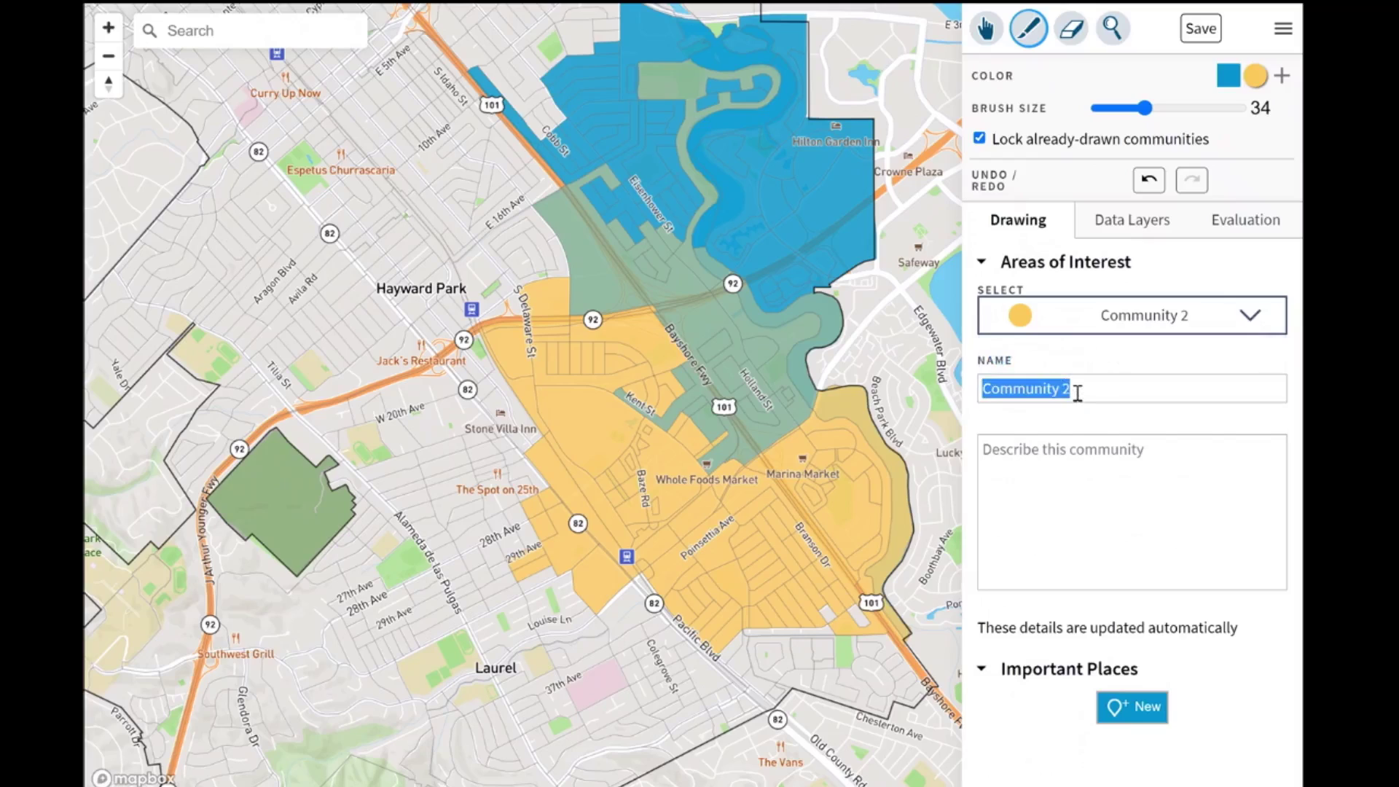
{"action": "type", "text": "work/trabajo"}
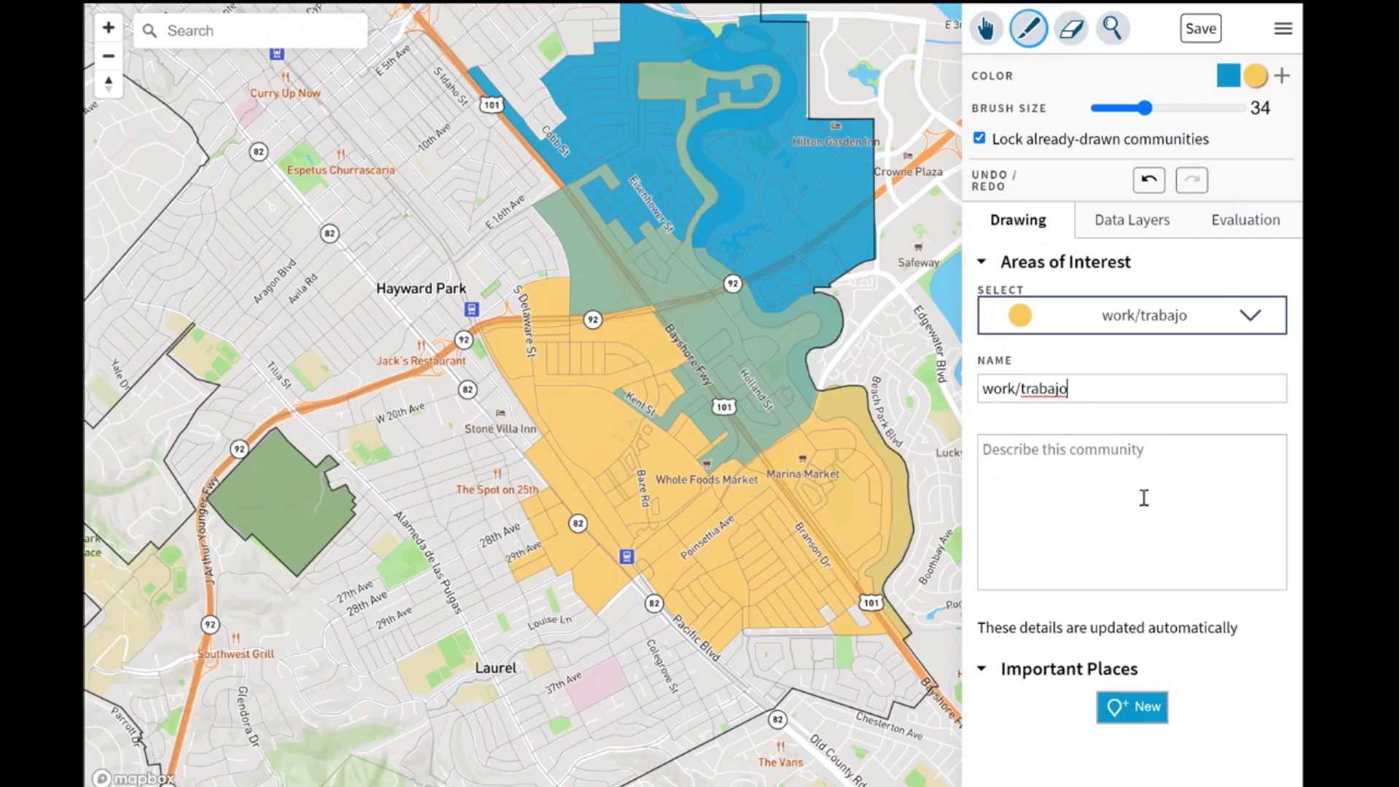
{"action": "left_click", "coordinate": [1142, 459]}
Place three important-place markers: by Espetus Churrascaria, in the park near 27th Ave and Alameda de las Pulgas, and just east of Hayward Park.
{"action": "left_click", "coordinate": [1134, 718]}
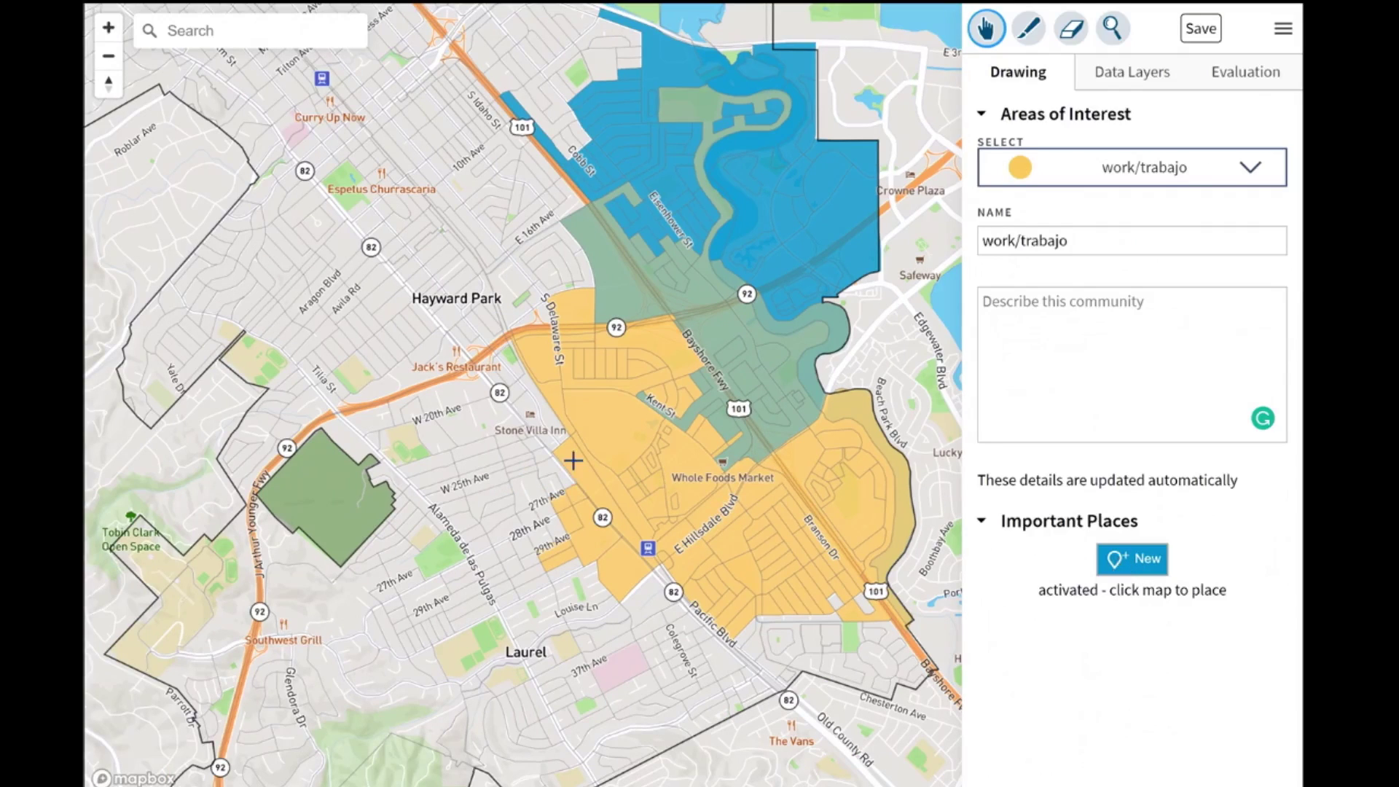
{"action": "left_click", "coordinate": [343, 184]}
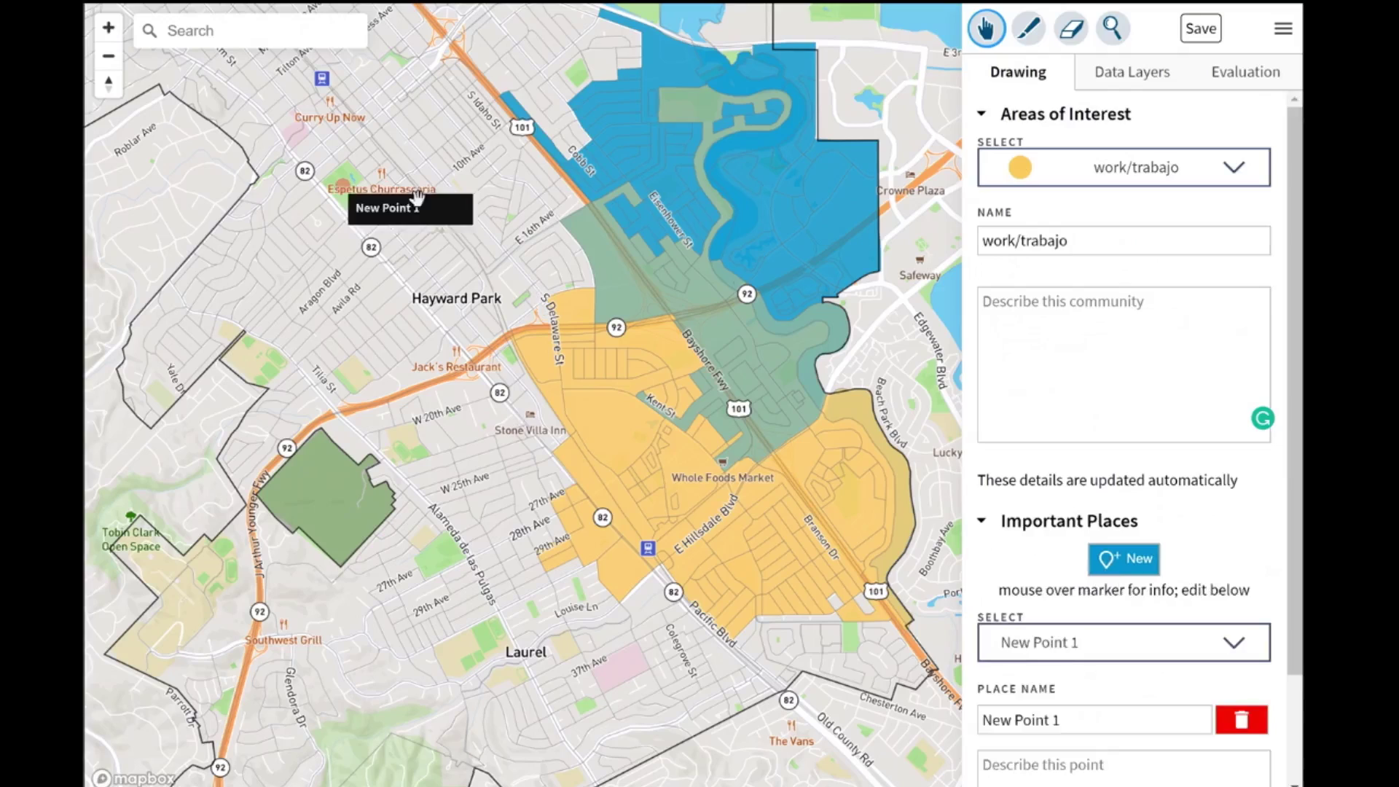
{"action": "left_click", "coordinate": [1133, 566]}
{"action": "left_click", "coordinate": [437, 552]}
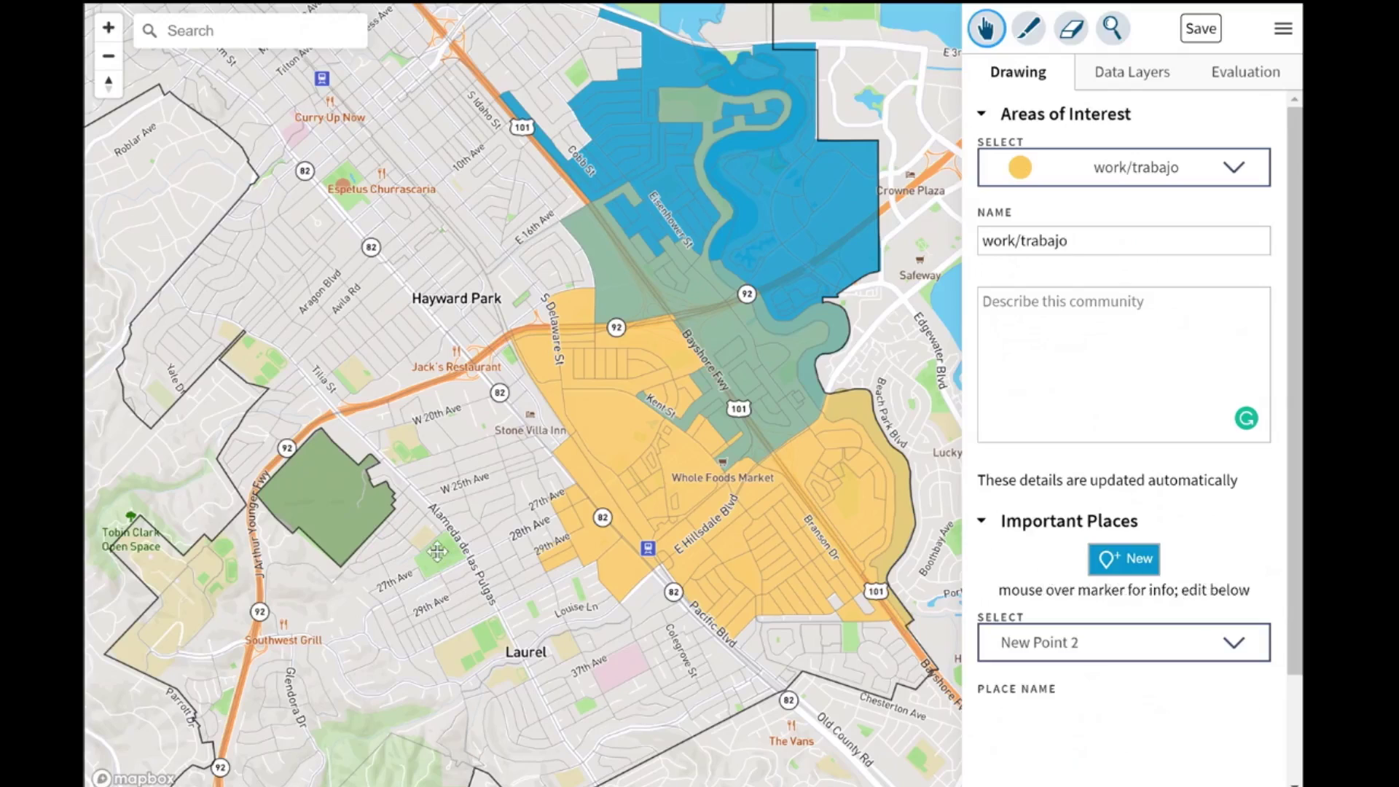
{"action": "left_click", "coordinate": [1141, 562]}
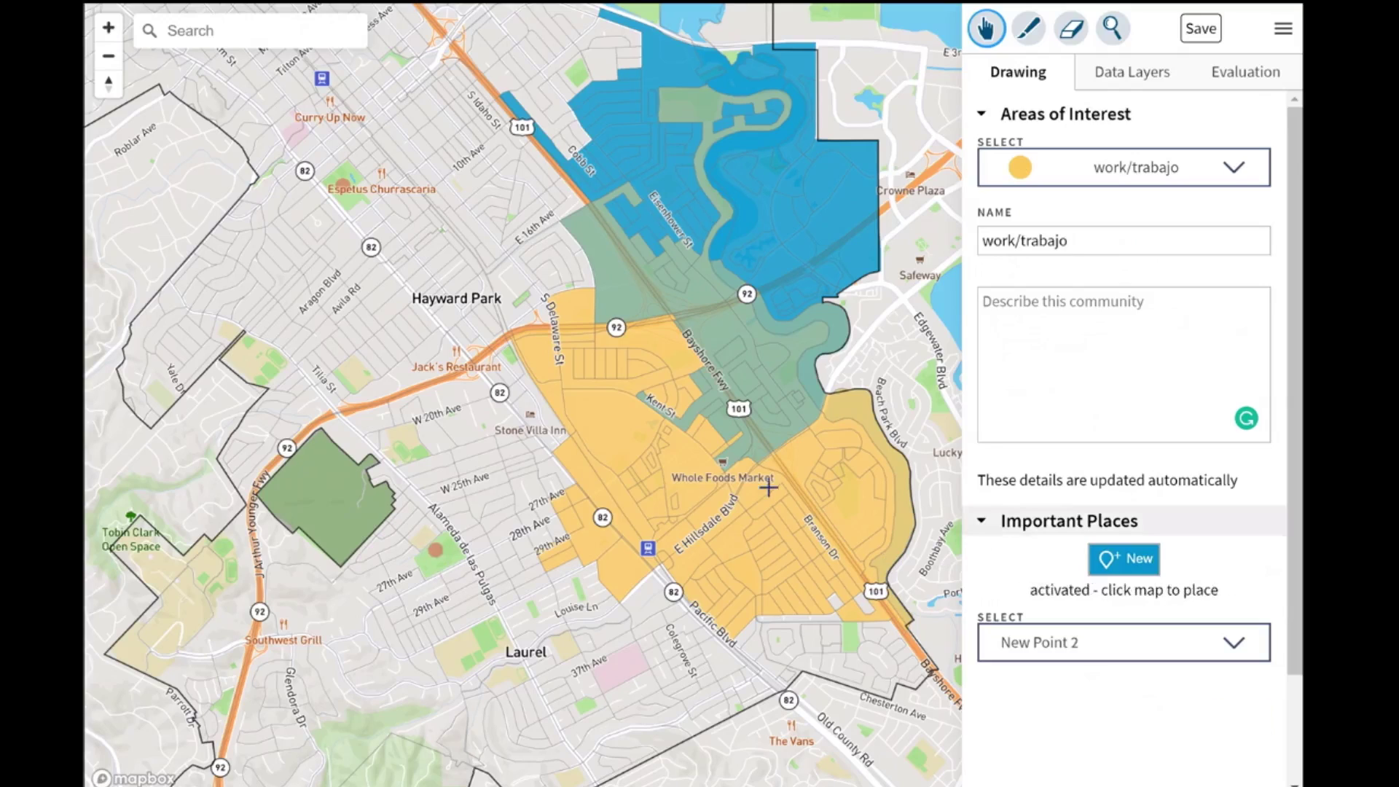
{"action": "left_click", "coordinate": [526, 297]}
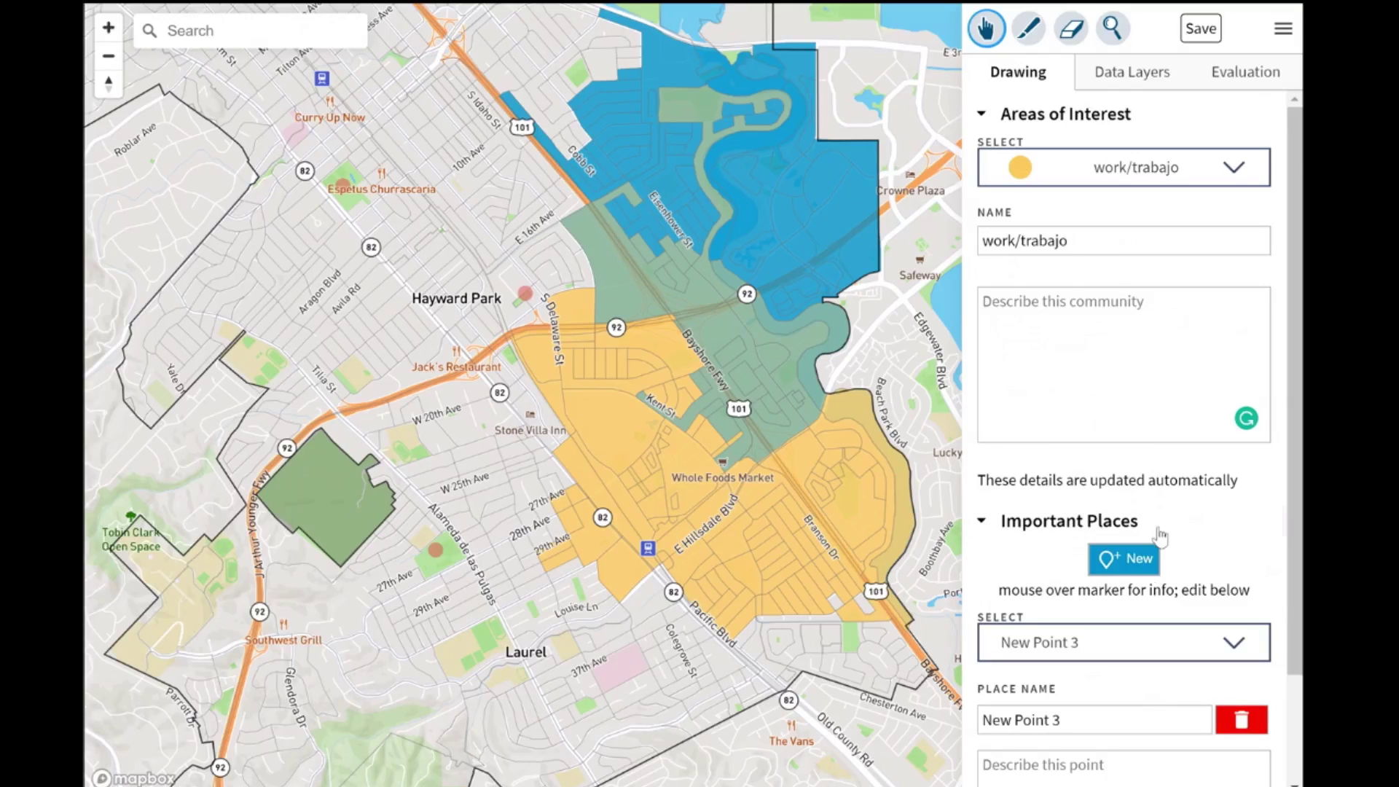
Rename the place marker New Point 2 as dog park/parque para perros.
{"action": "scroll", "coordinate": [1242, 537], "scroll_direction": "down", "scroll_amount": 2}
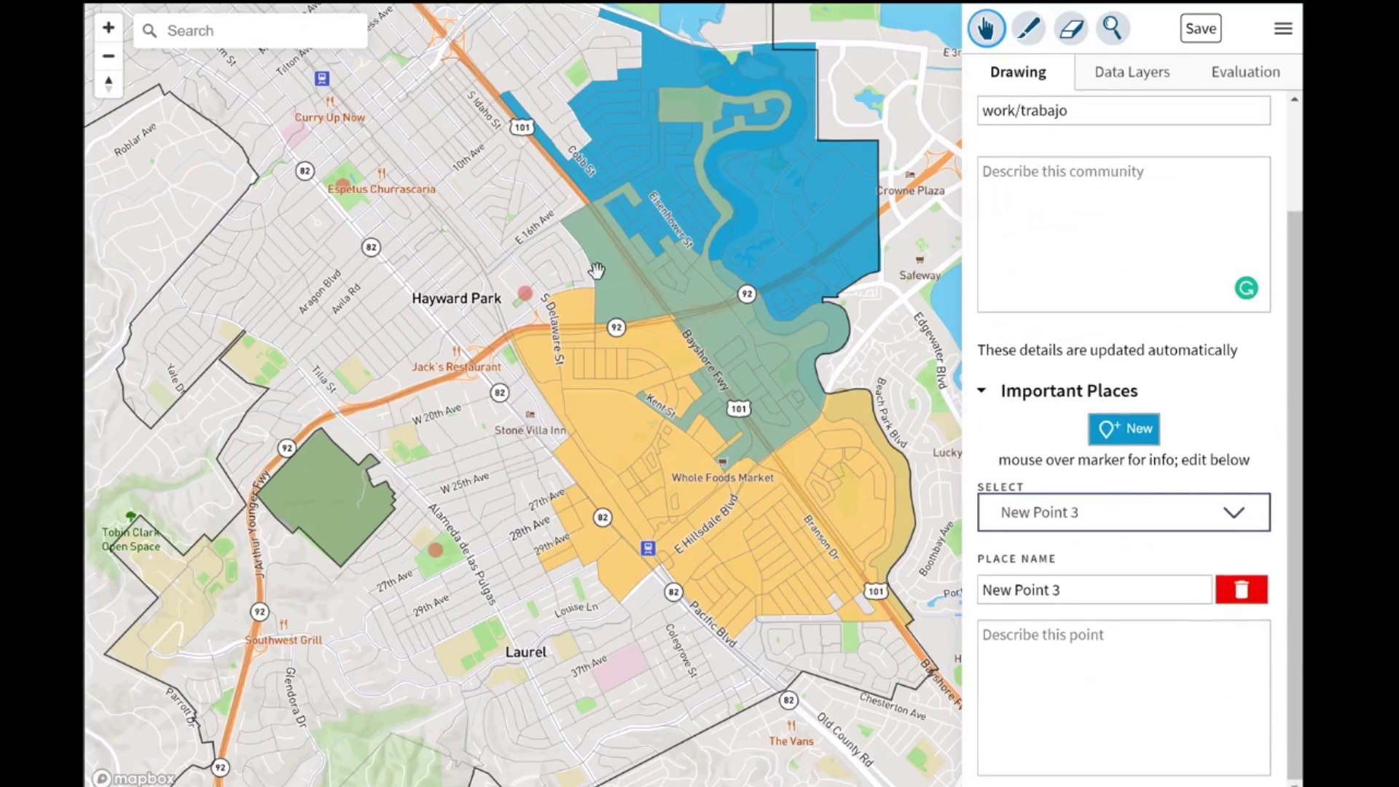
{"action": "scroll", "coordinate": [595, 271], "scroll_direction": "down", "scroll_amount": 1}
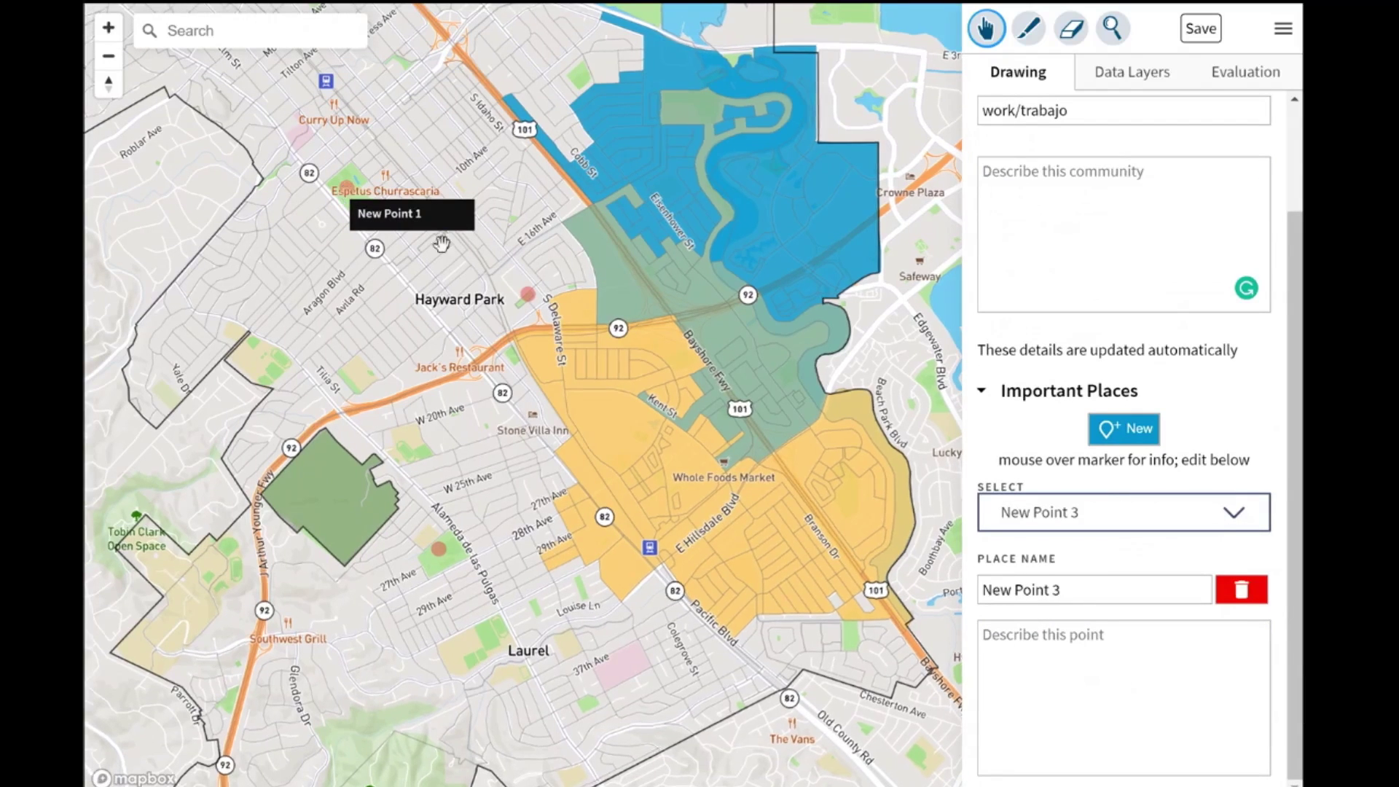
{"action": "scroll", "coordinate": [365, 211], "scroll_direction": "up", "scroll_amount": 2}
{"action": "left_click_drag", "start_coordinate": [468, 274], "coordinate": [439, 255]}
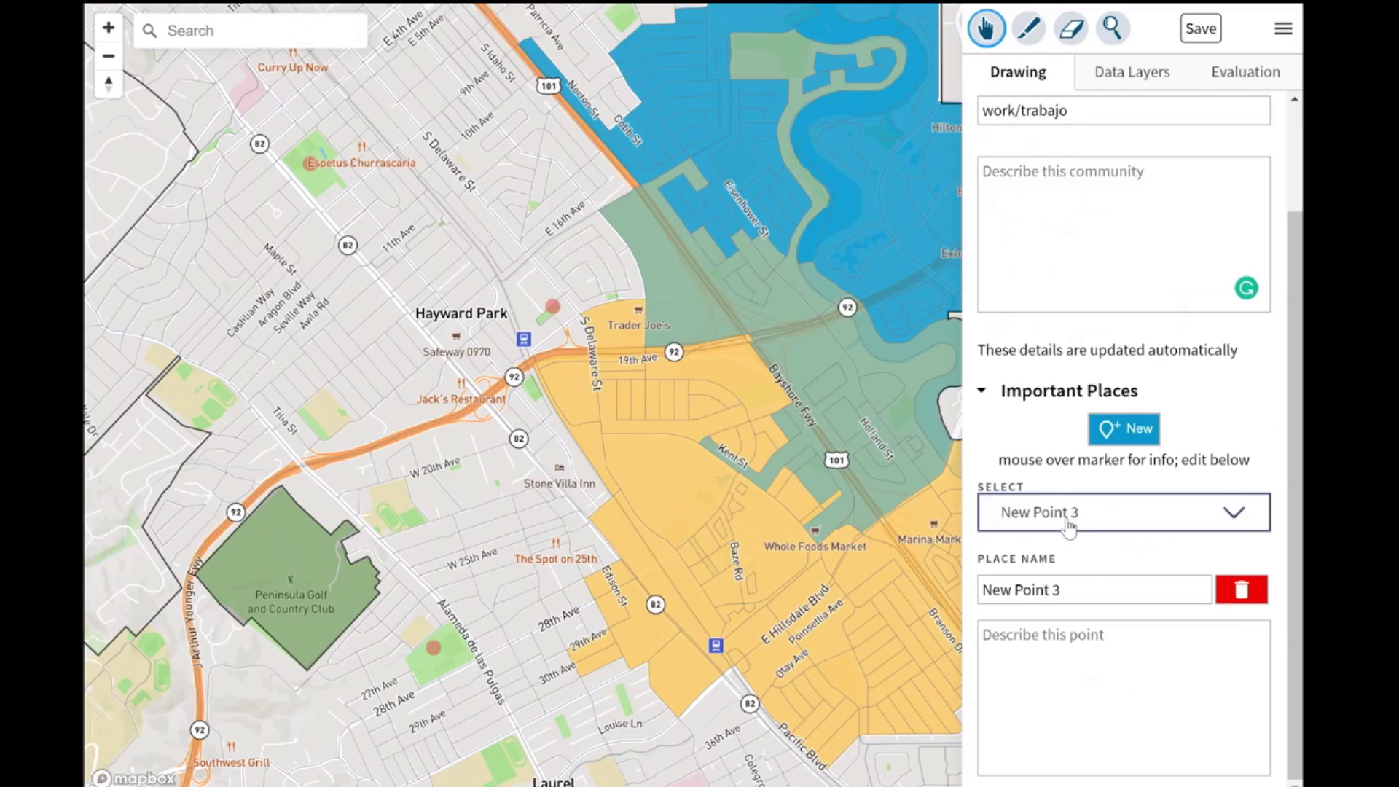
{"action": "left_click", "coordinate": [1047, 514]}
{"action": "left_click", "coordinate": [1071, 590]}
{"action": "double_click", "coordinate": [1076, 593]}
{"action": "triple_click", "coordinate": [1076, 593]}
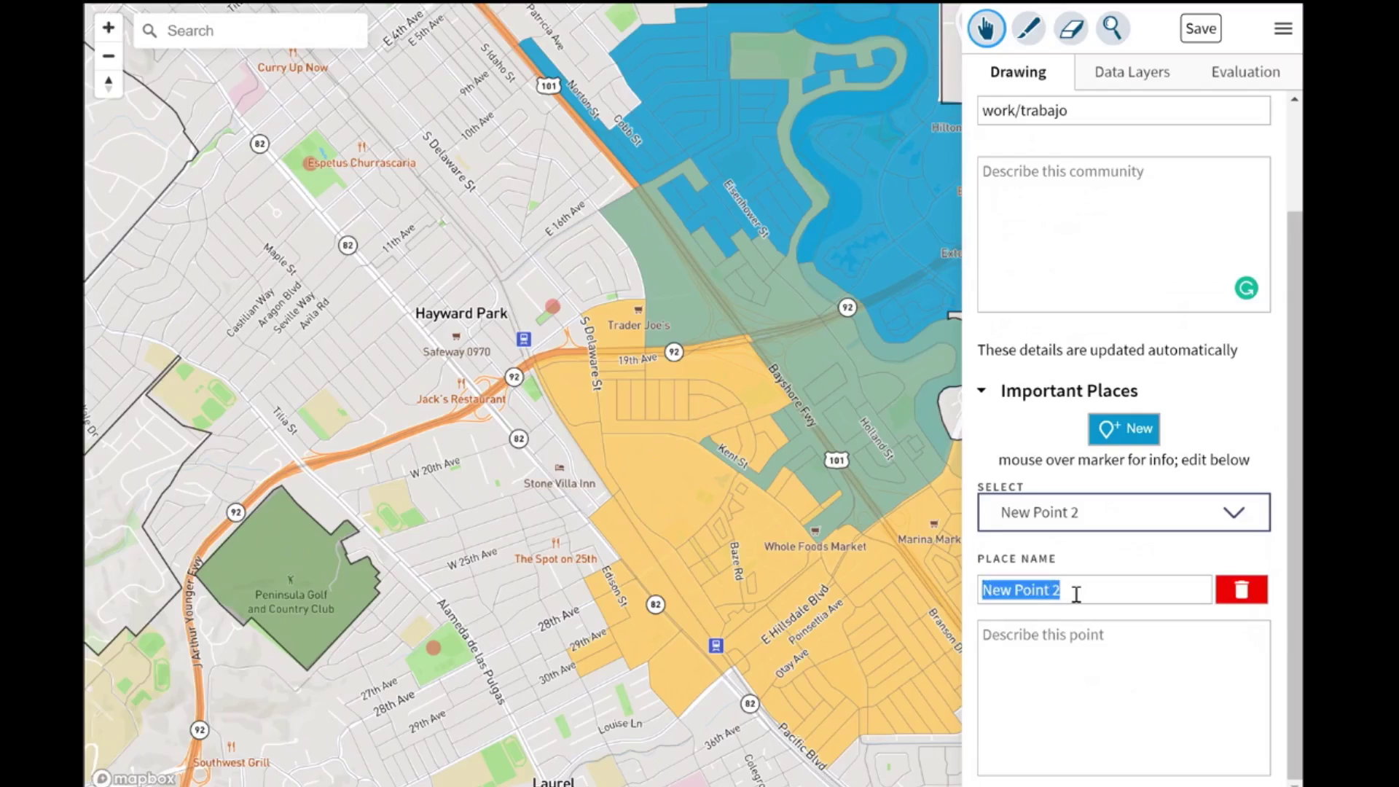
{"action": "type", "text": "dog park"}
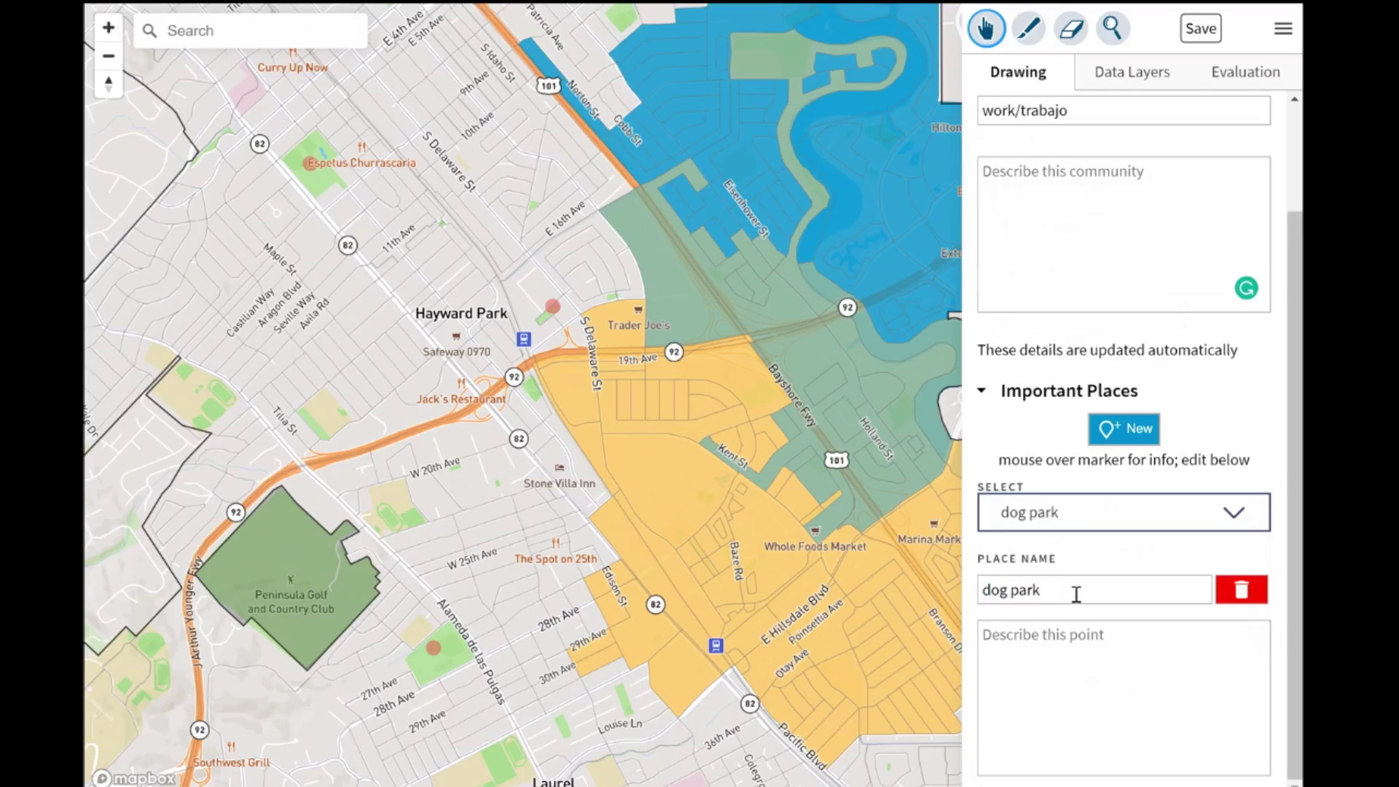
{"action": "type", "text": "/parque para perros"}
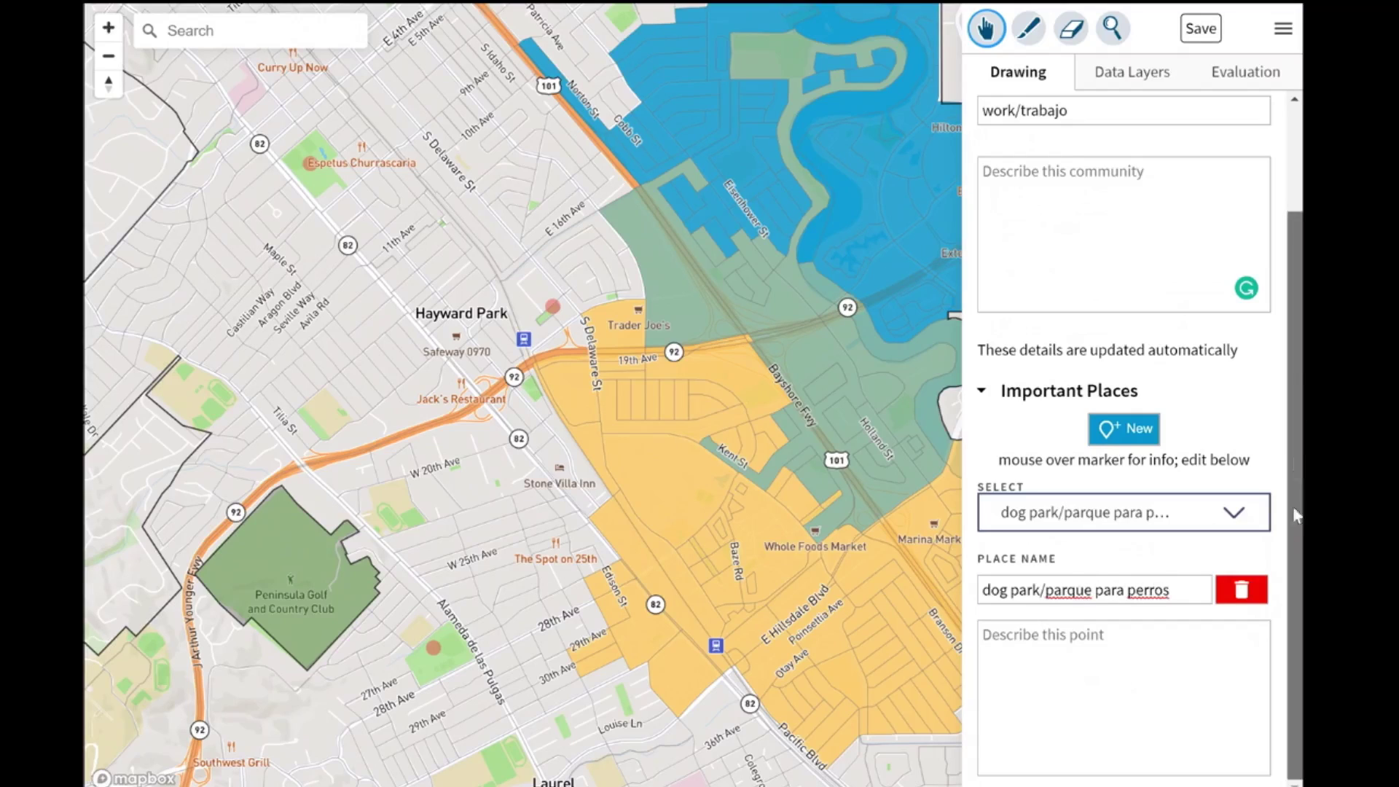
{"action": "left_click", "coordinate": [1098, 640]}
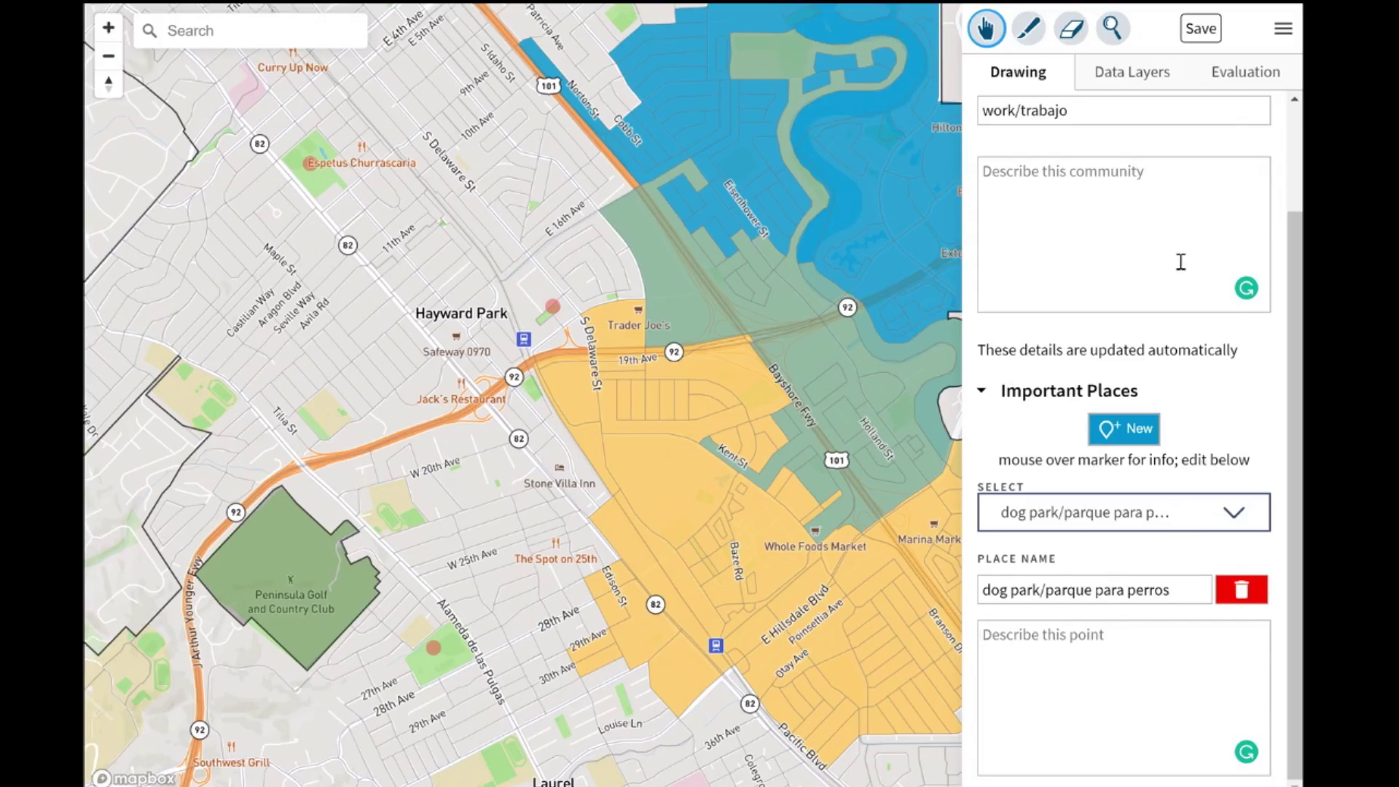
Overlay the neighborhood boundaries, examine how they cross the painted communities and the whole city, and hide them again.
{"action": "left_click", "coordinate": [1147, 86]}
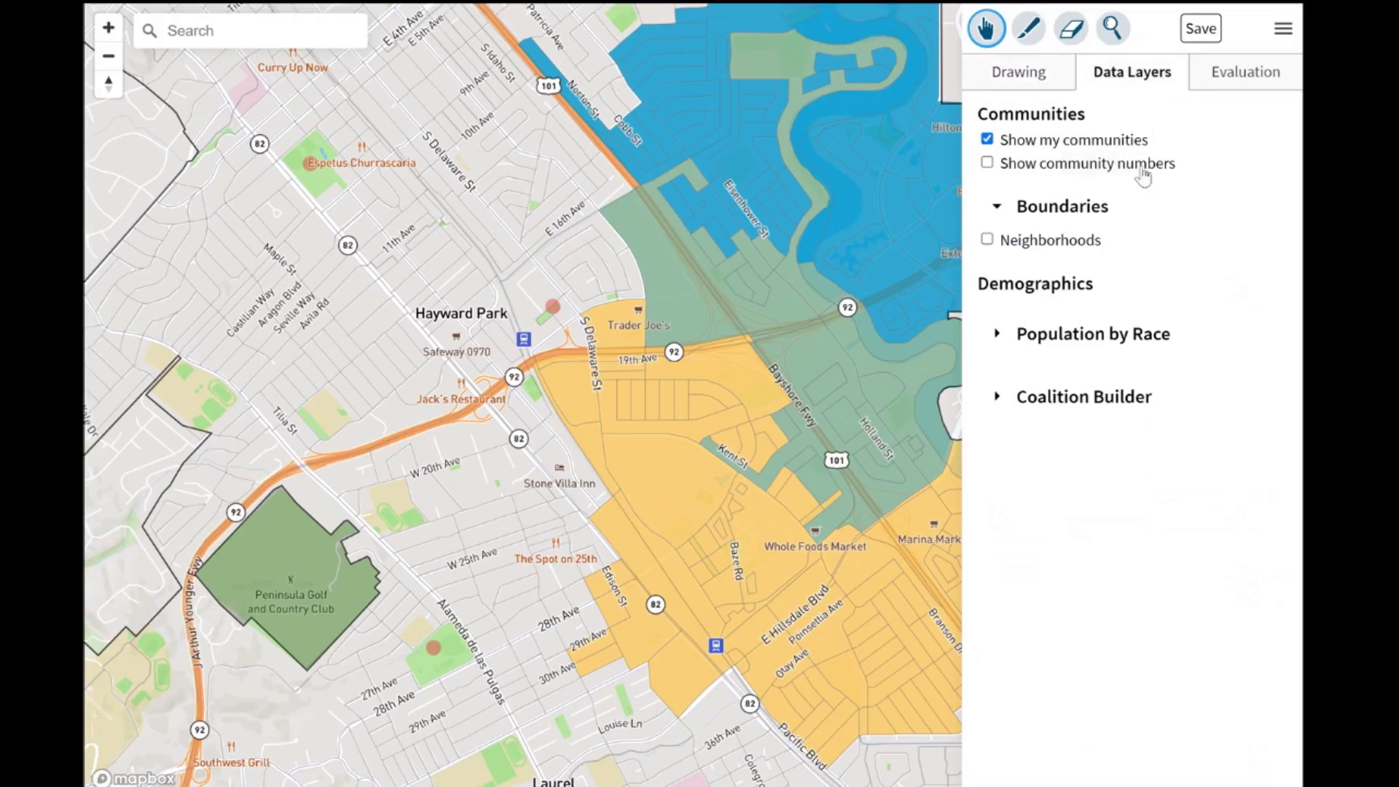
{"action": "left_click_drag", "start_coordinate": [659, 214], "coordinate": [613, 268]}
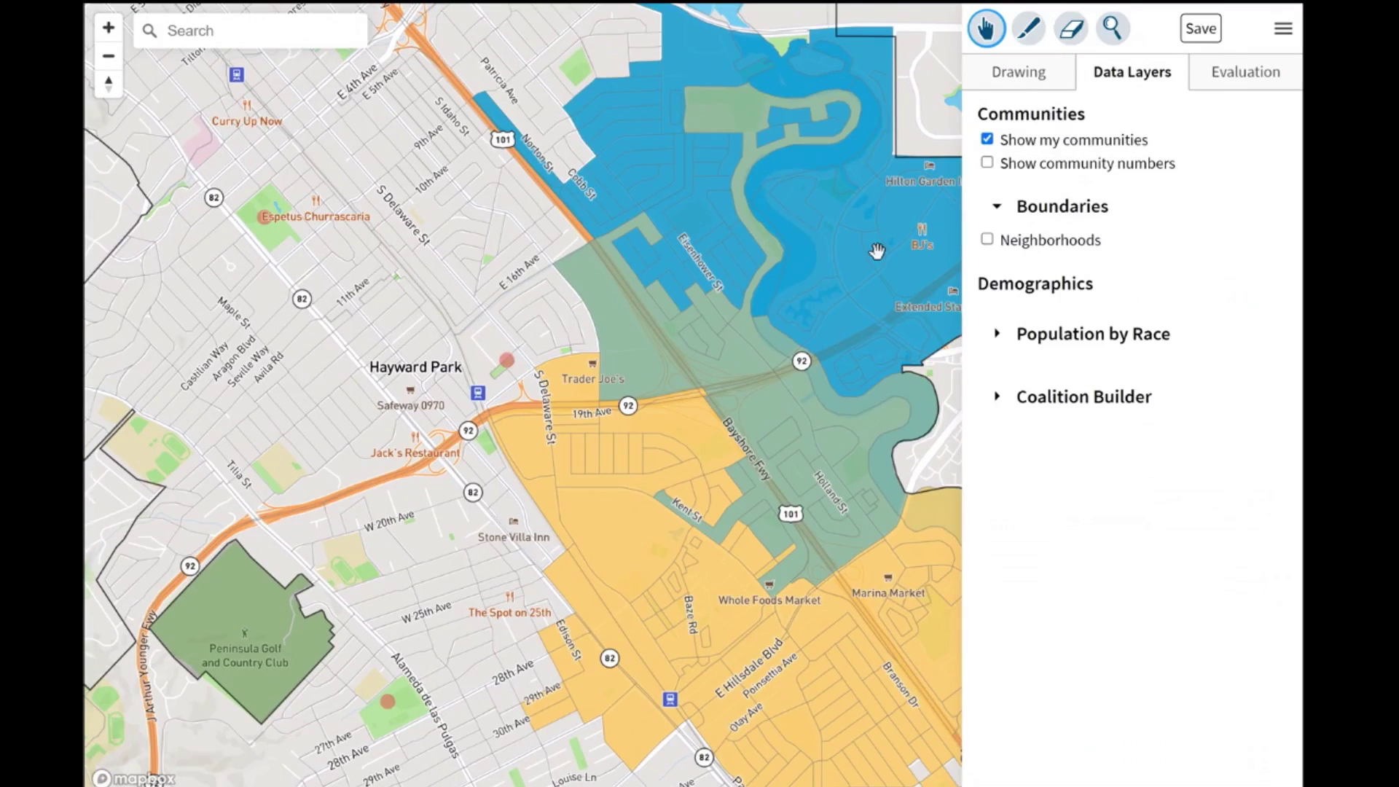
{"action": "scroll", "coordinate": [912, 238], "scroll_direction": "down", "scroll_amount": 2}
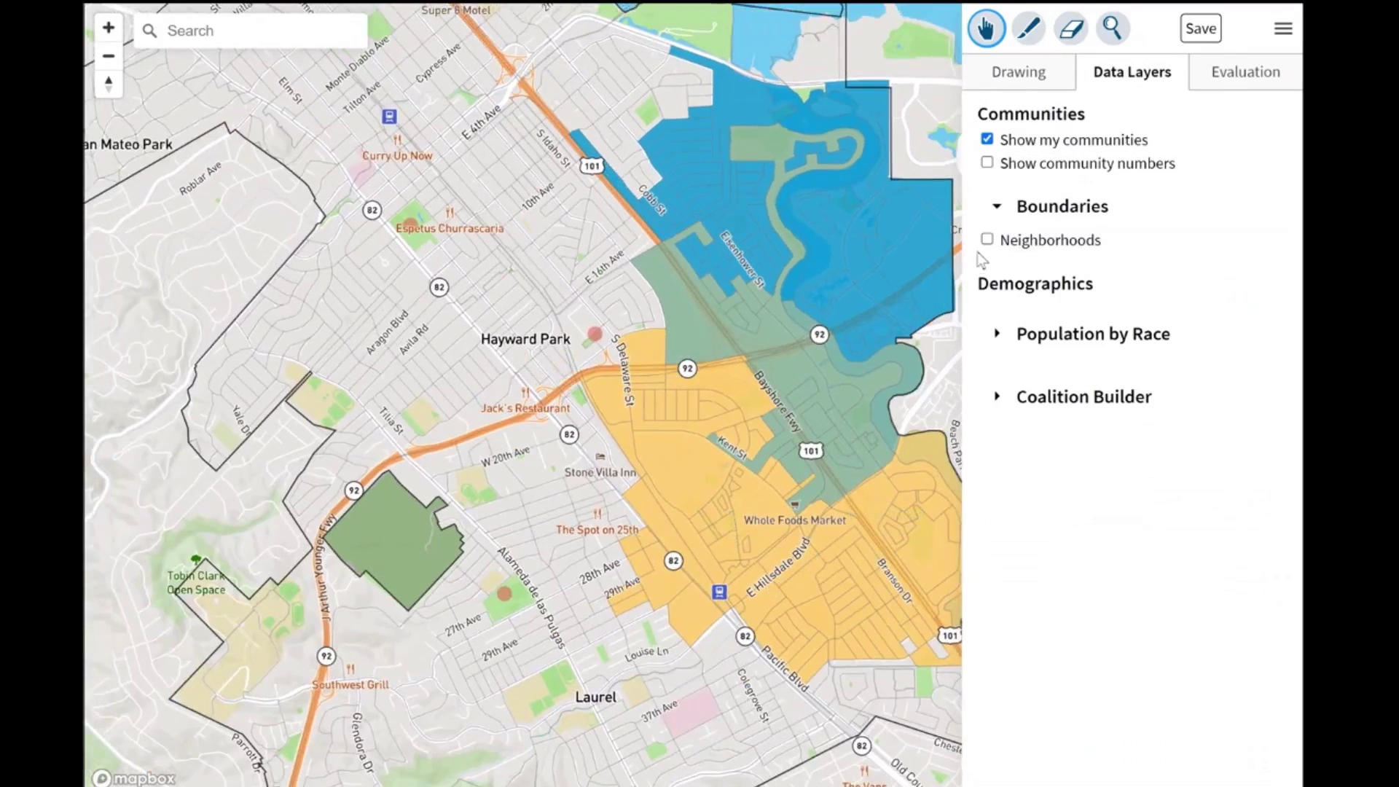
{"action": "left_click", "coordinate": [991, 241]}
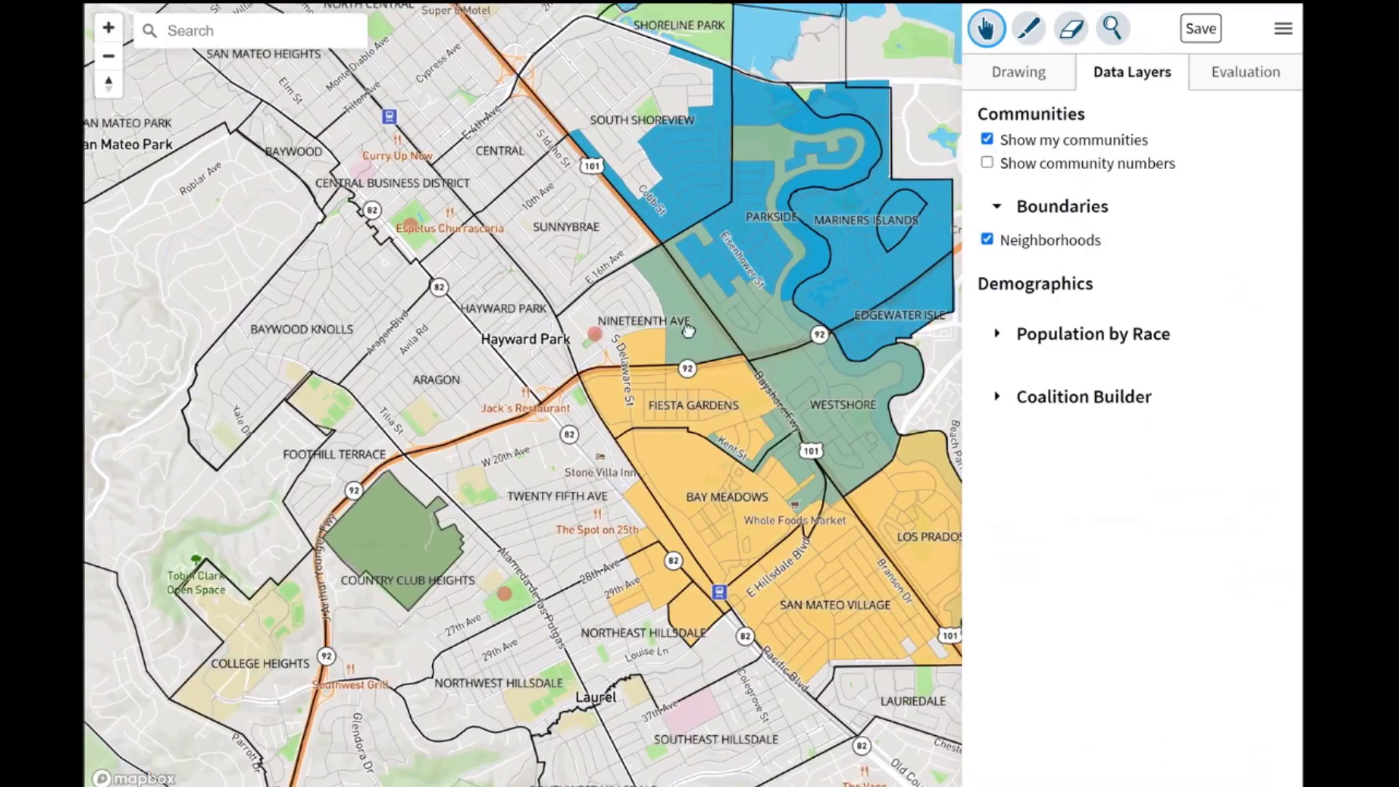
{"action": "left_click_drag", "start_coordinate": [683, 347], "coordinate": [688, 329]}
{"action": "scroll", "coordinate": [687, 329], "scroll_direction": "down", "scroll_amount": 5}
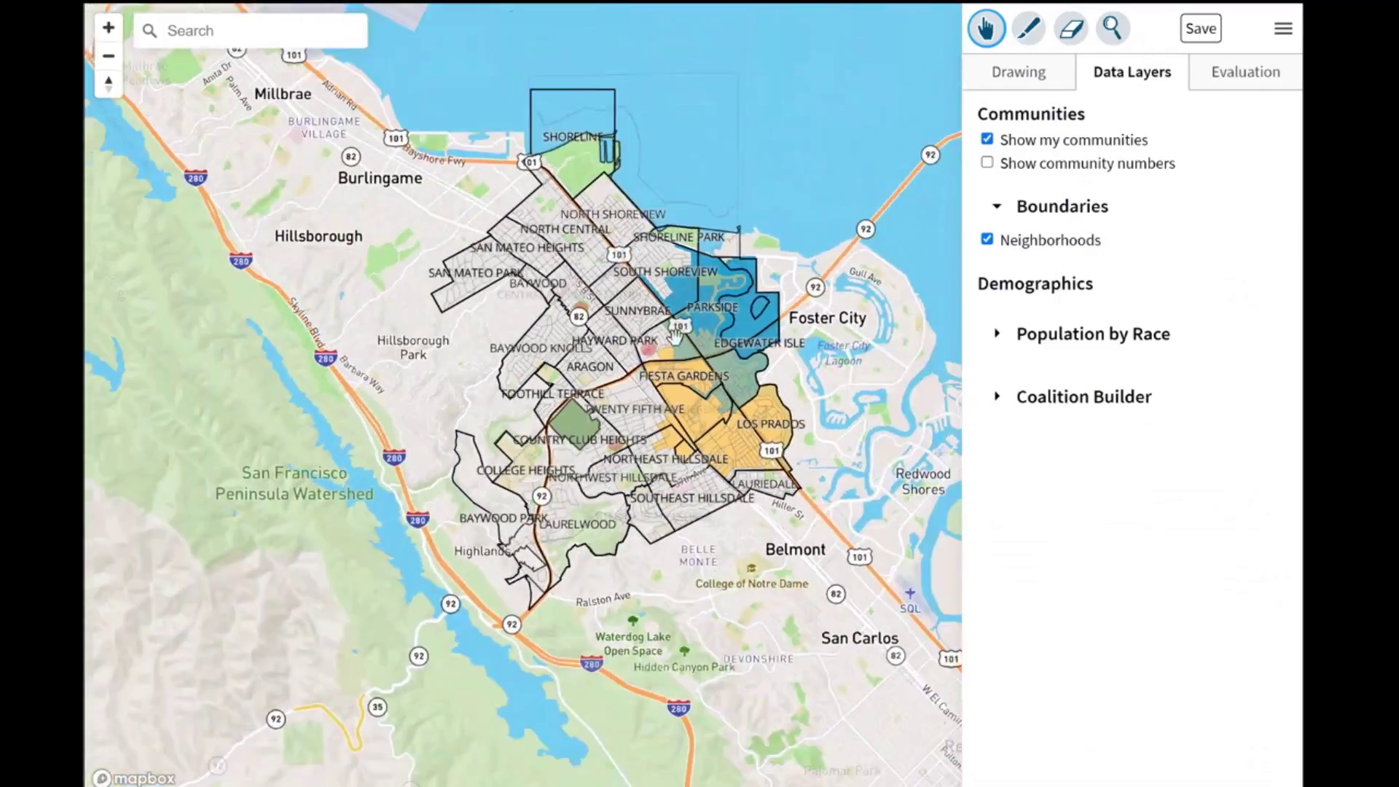
{"action": "scroll", "coordinate": [674, 336], "scroll_direction": "up", "scroll_amount": 3}
{"action": "left_click_drag", "start_coordinate": [675, 336], "coordinate": [647, 223]}
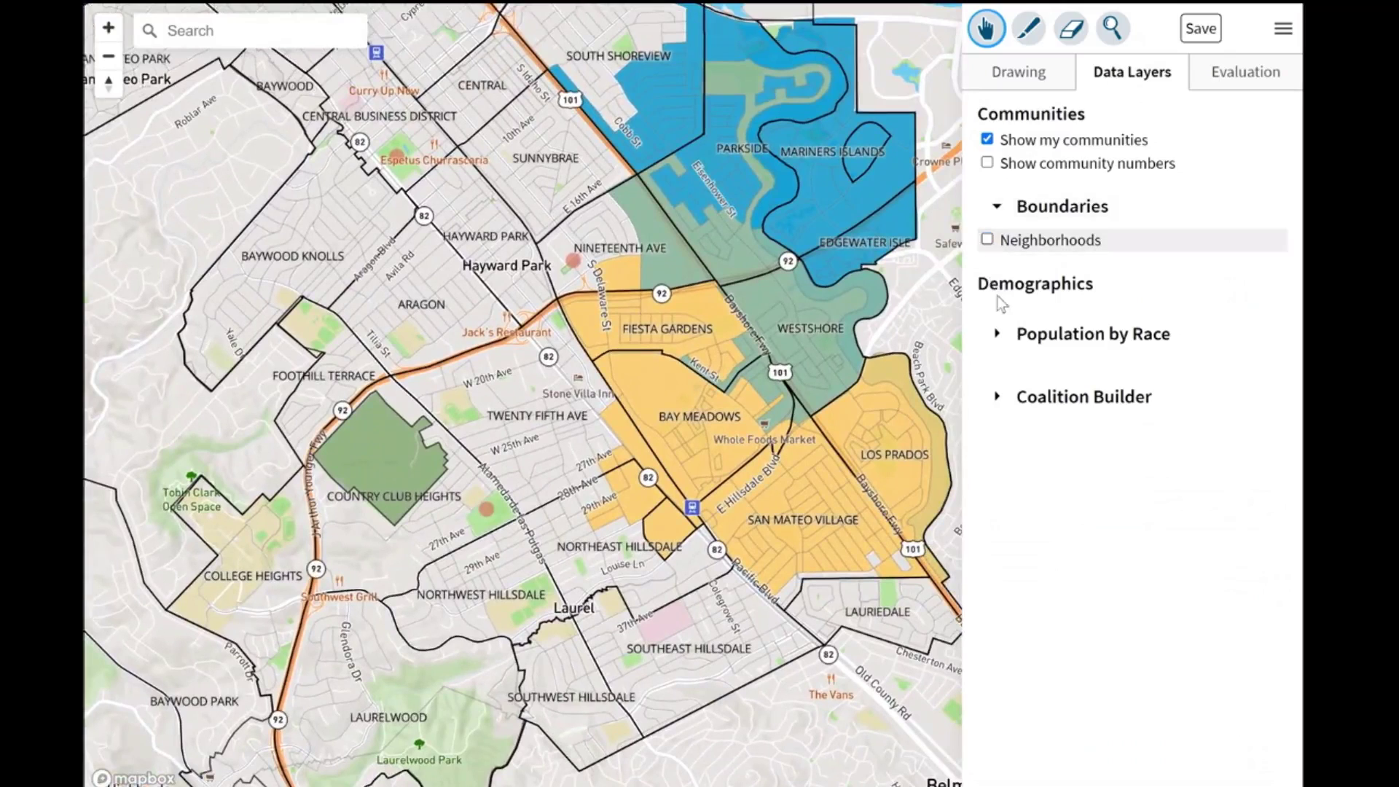
{"action": "left_click", "coordinate": [987, 240]}
Shade the map by total population and by Hispanic population, and turn the population layer off.
{"action": "left_click", "coordinate": [1002, 351]}
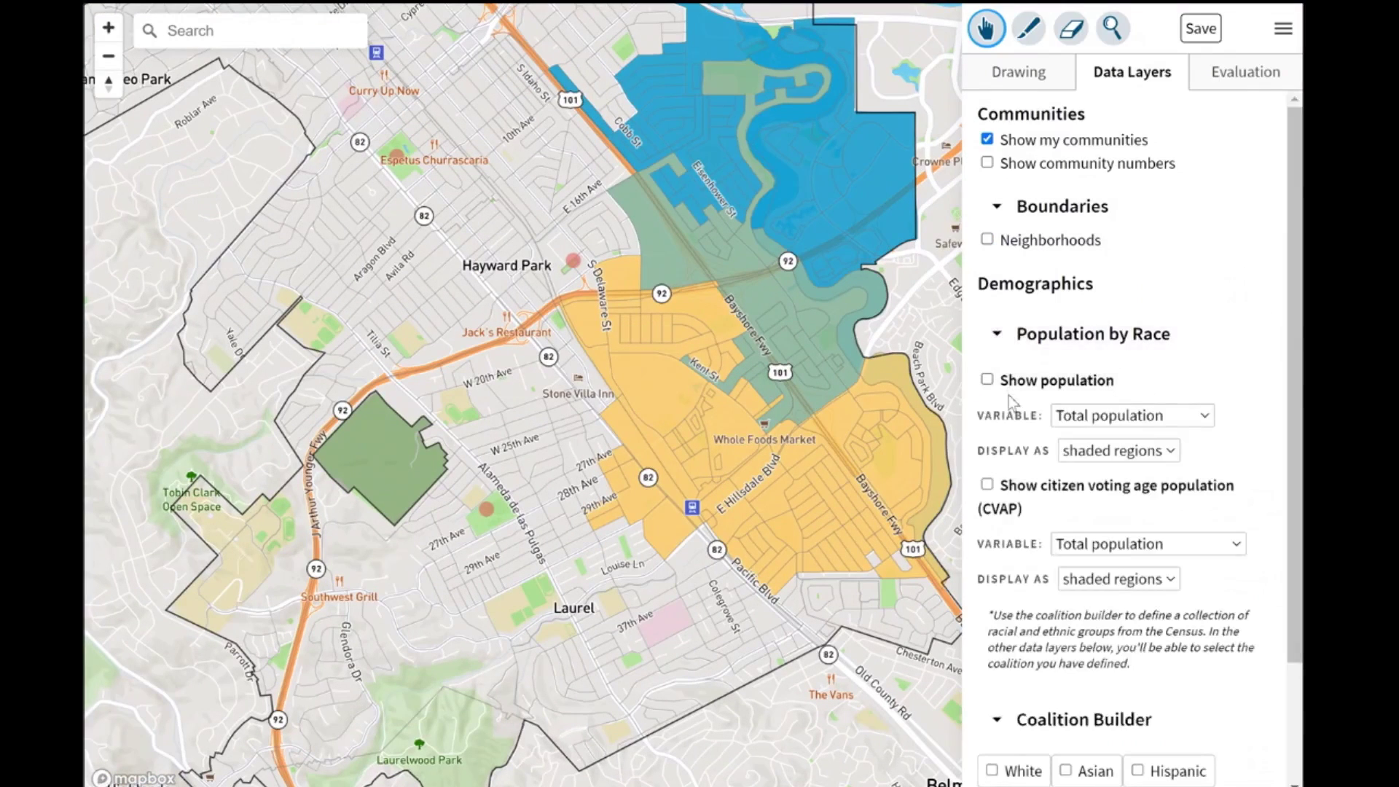
{"action": "left_click", "coordinate": [986, 379]}
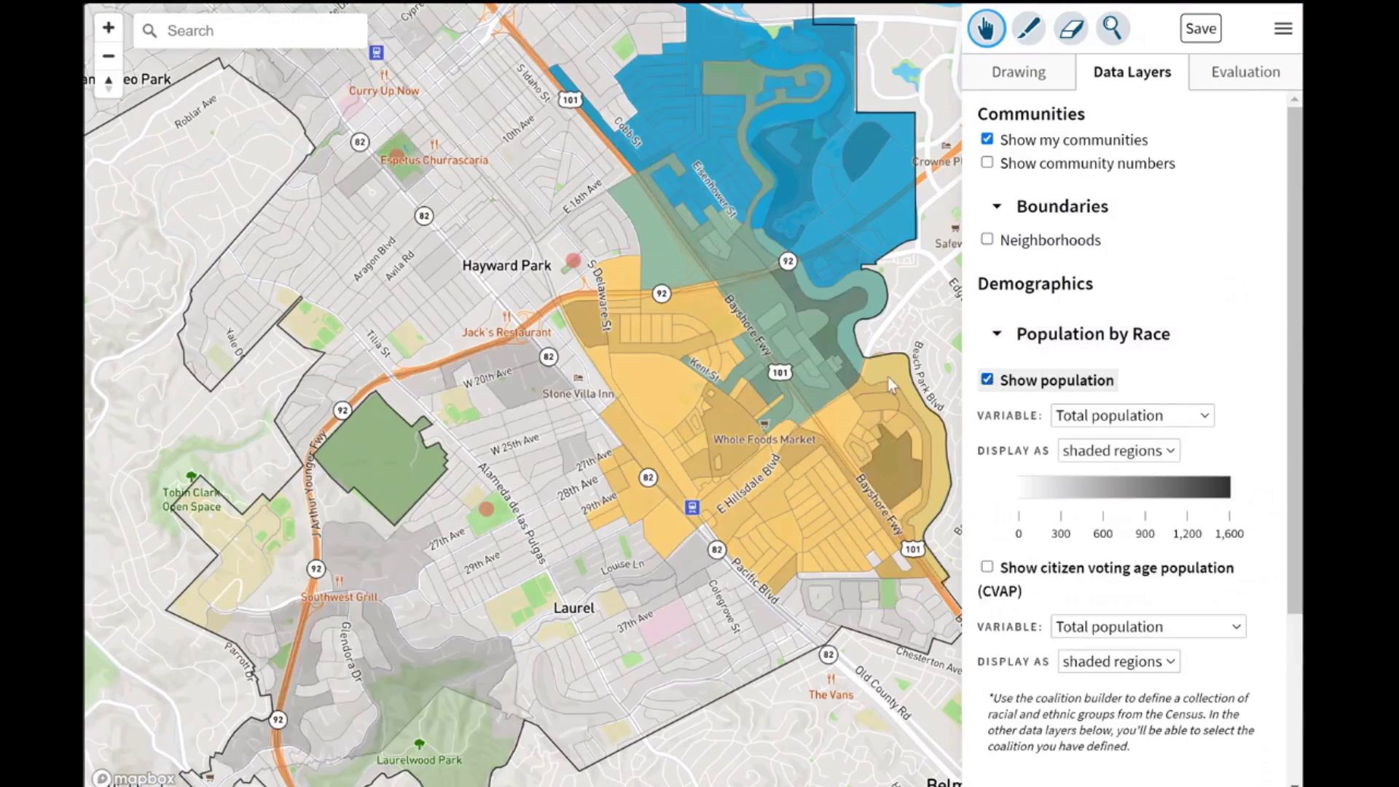
{"action": "left_click_drag", "start_coordinate": [505, 358], "coordinate": [482, 361]}
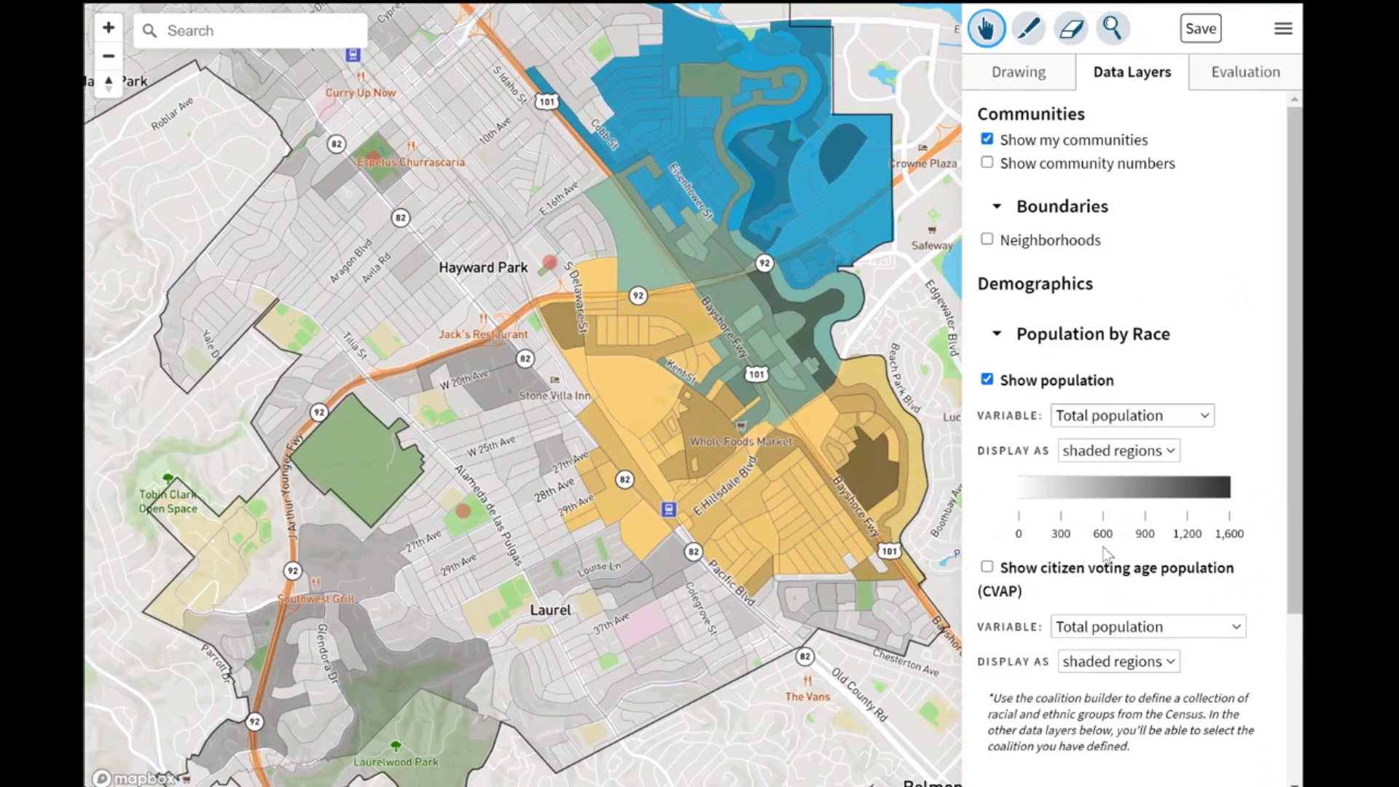
{"action": "left_click", "coordinate": [1107, 577]}
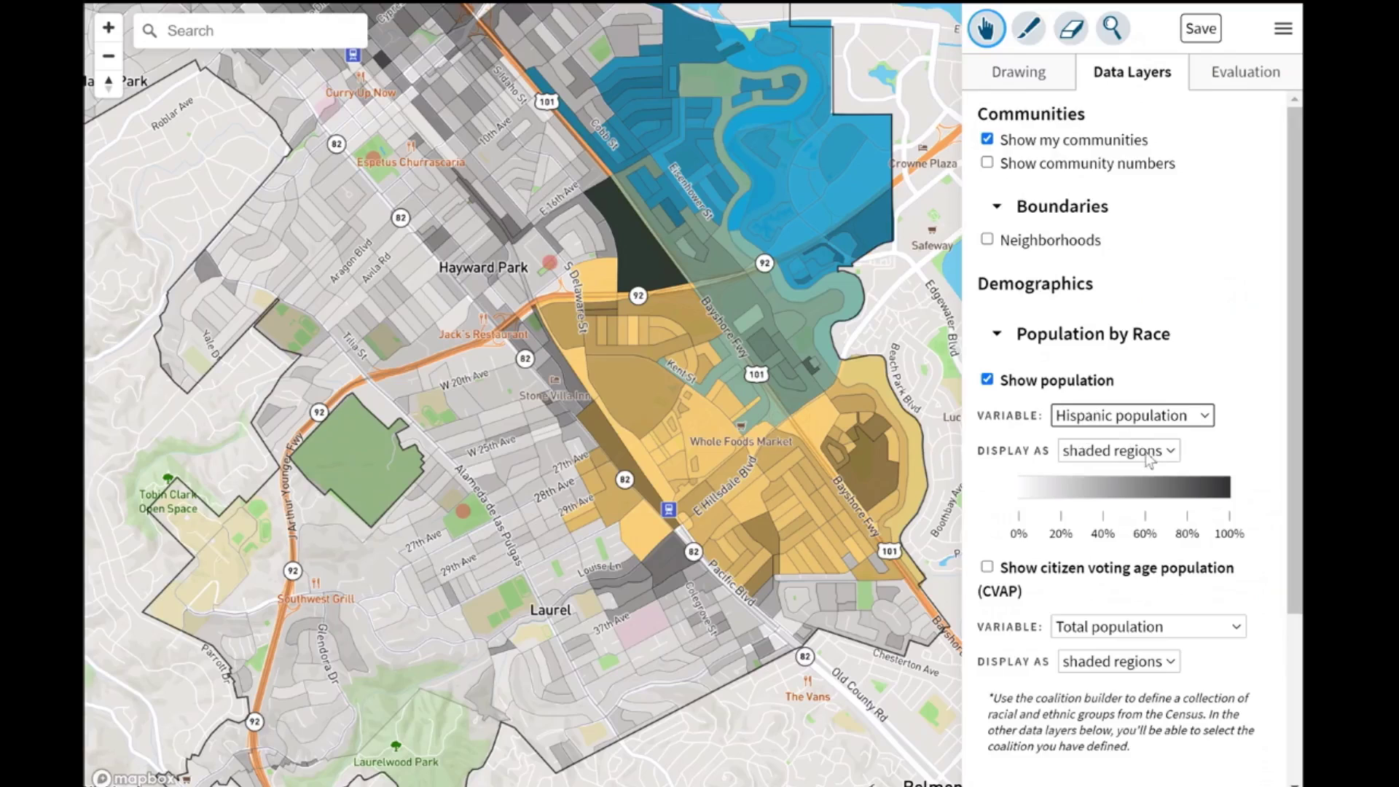
{"action": "scroll", "coordinate": [1155, 425], "scroll_direction": "down", "scroll_amount": 3}
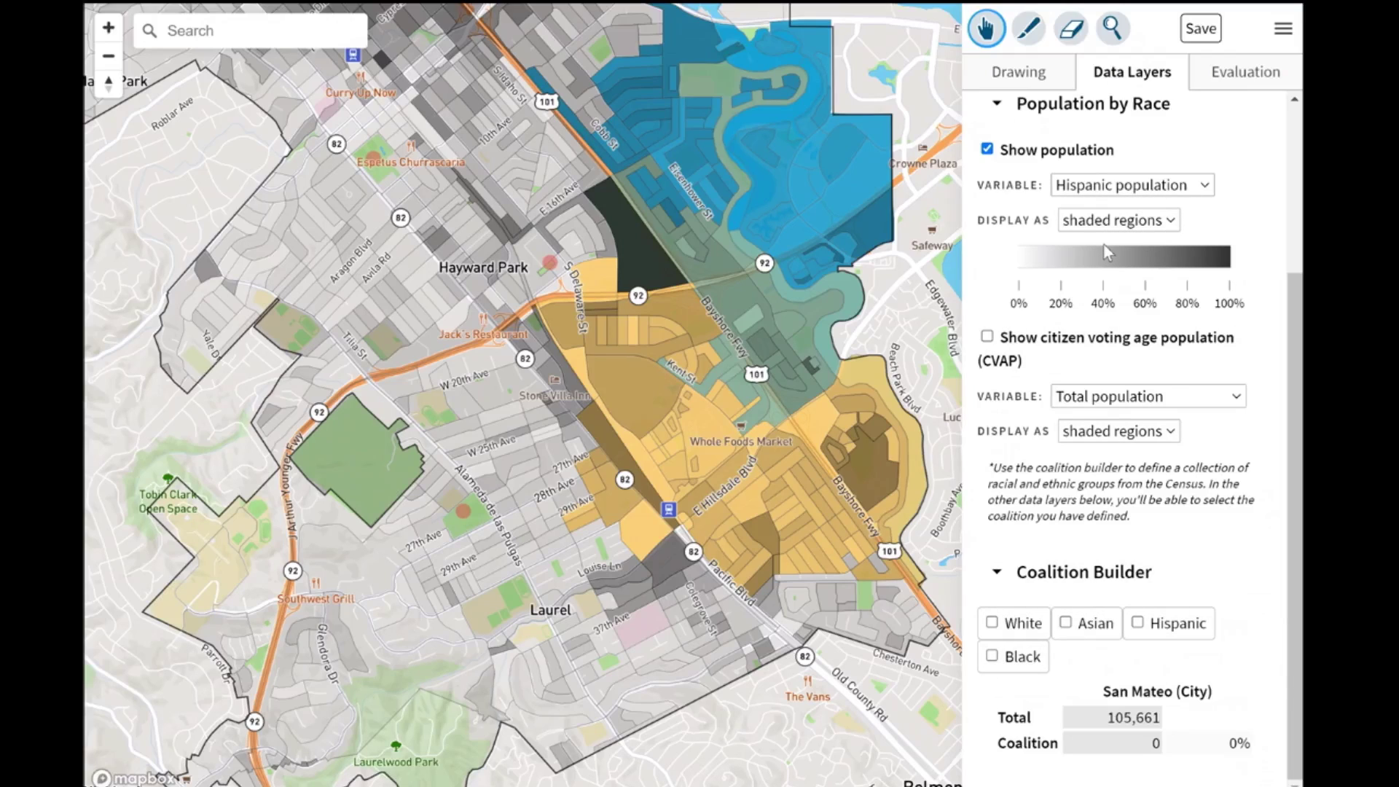
{"action": "left_click", "coordinate": [986, 149]}
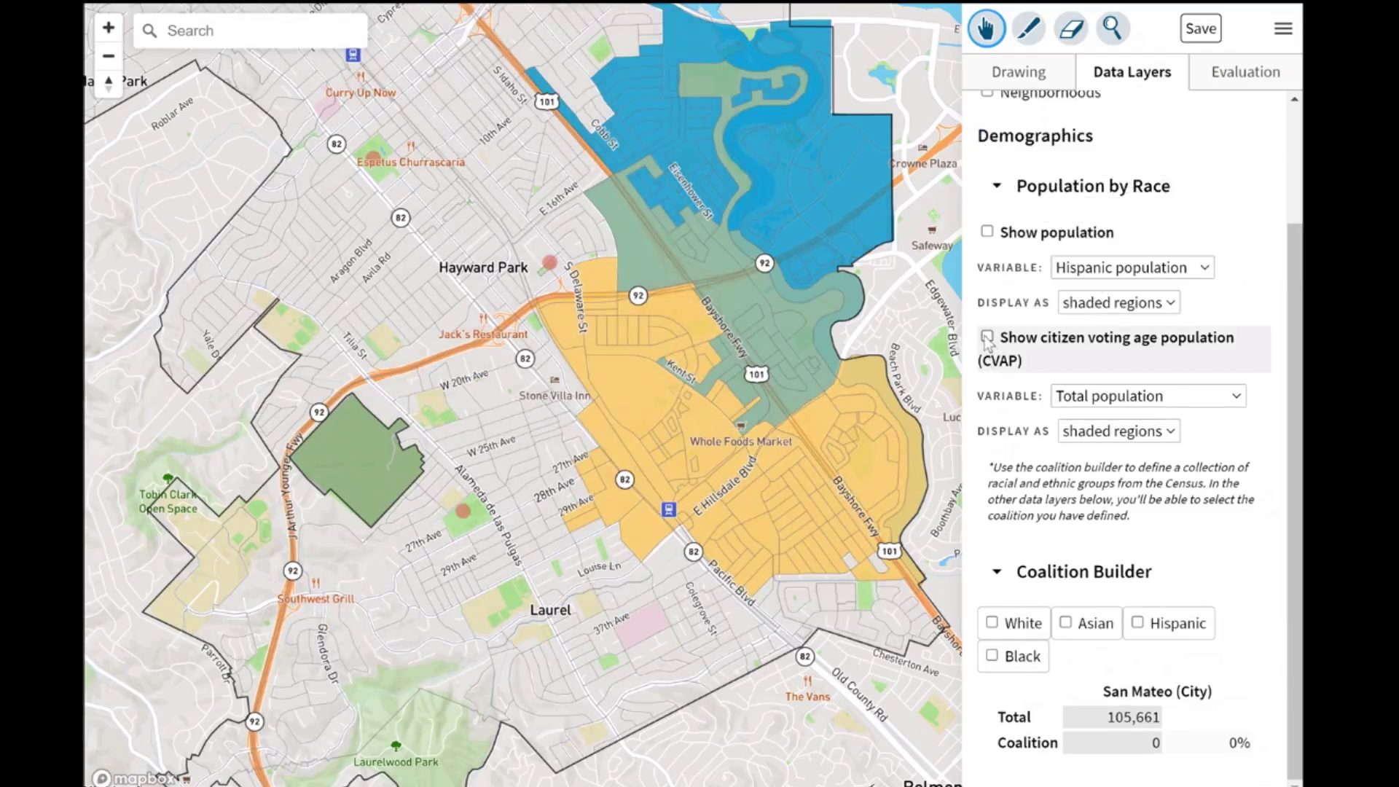
View the citizen voting age population as shaded regions for the total, Asian, Black and Hispanic variables, and turn the layer off.
{"action": "left_click", "coordinate": [989, 339]}
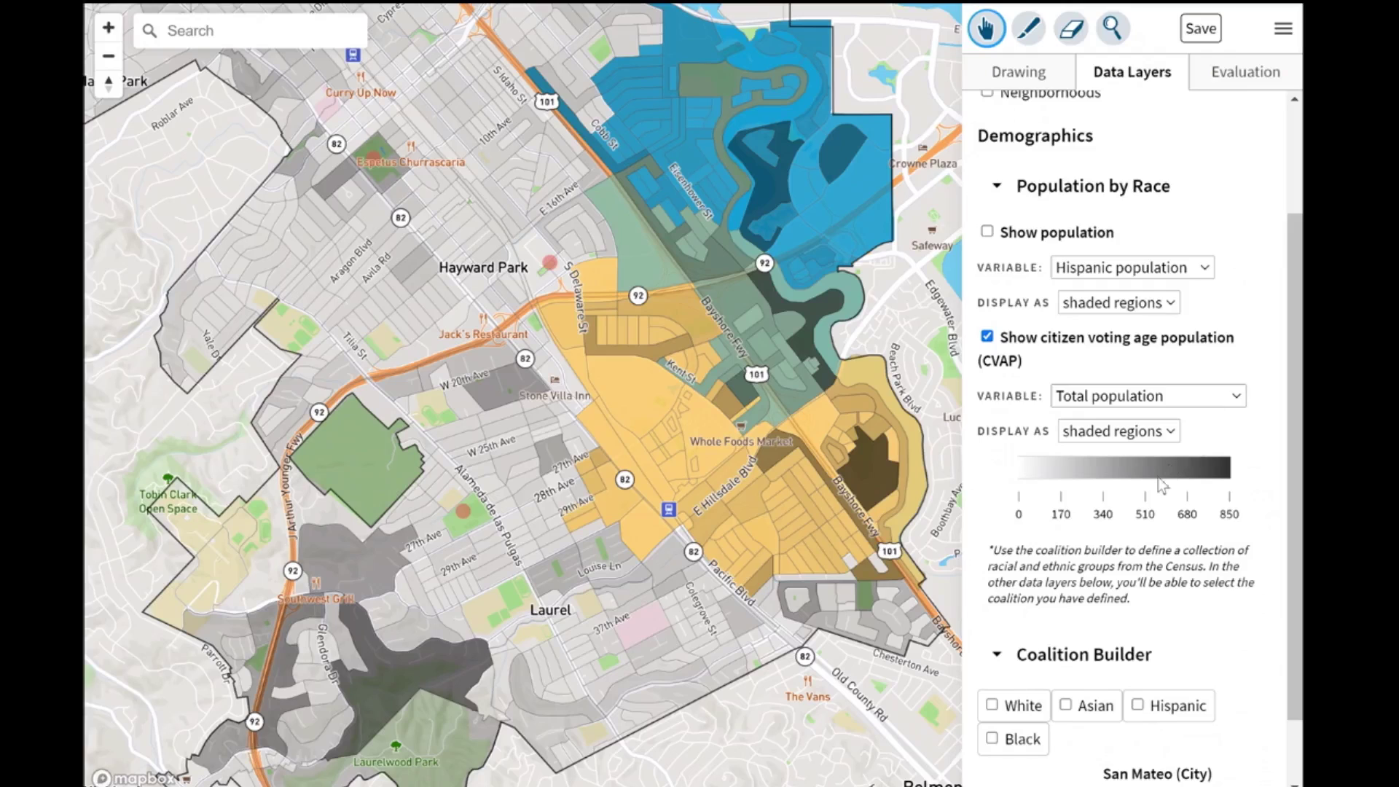
{"action": "left_click", "coordinate": [1153, 492]}
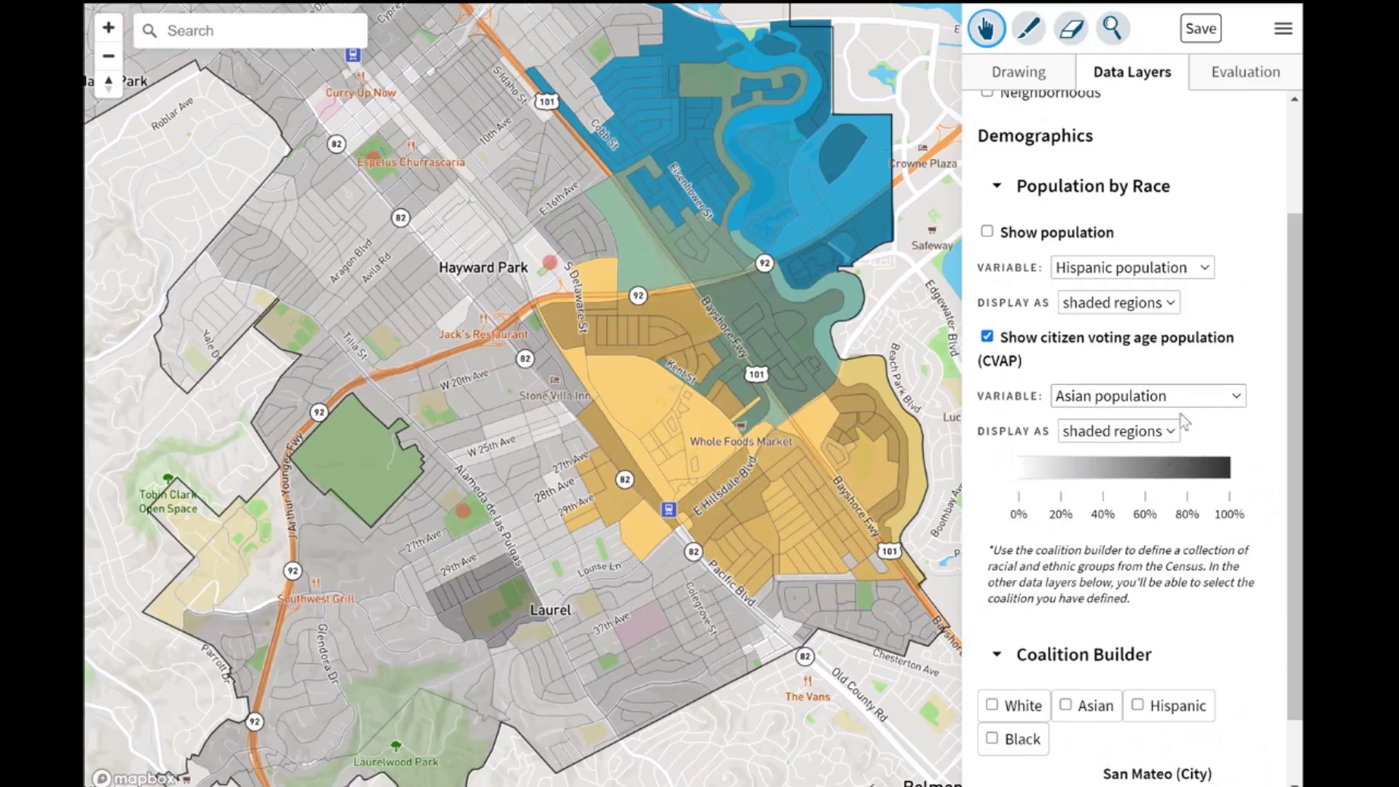
{"action": "left_click", "coordinate": [1124, 539]}
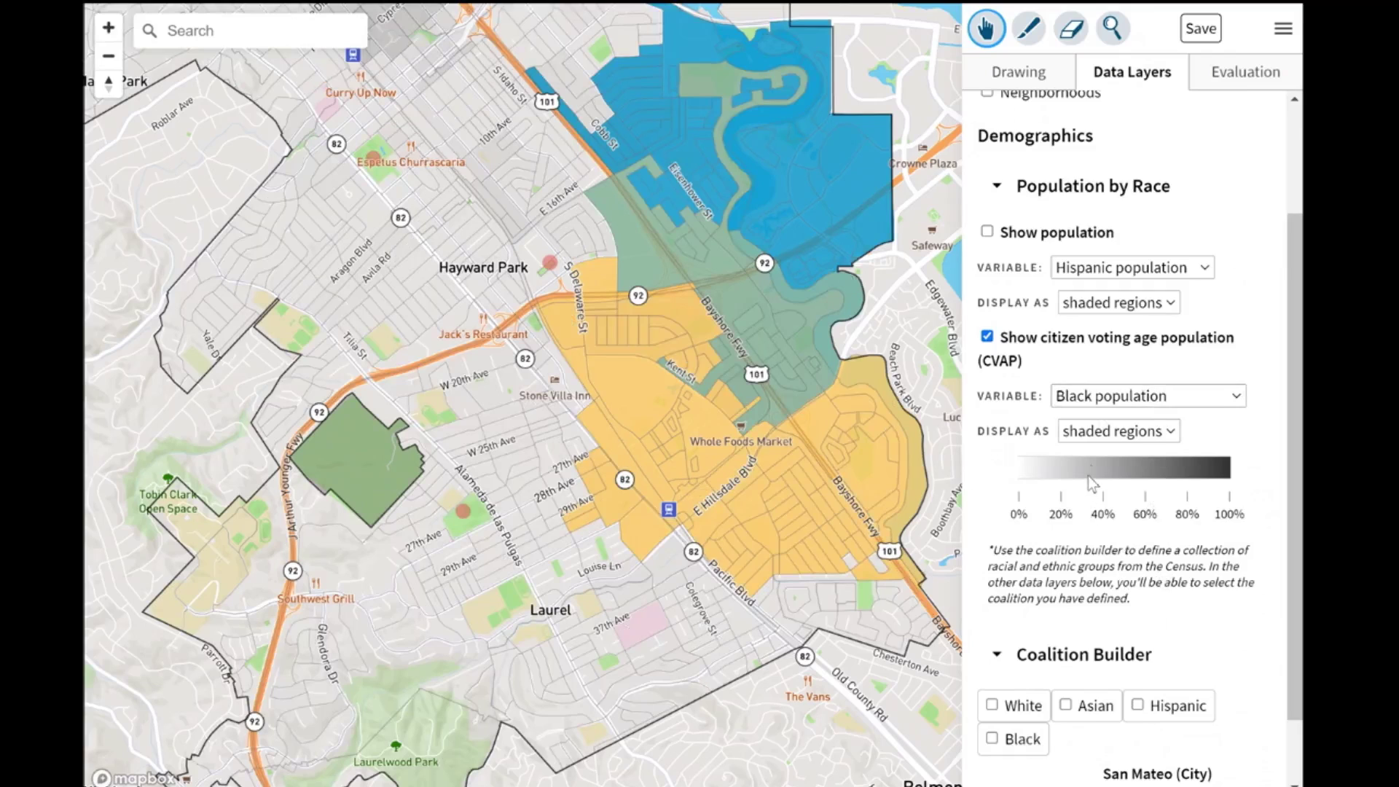
{"action": "left_click", "coordinate": [1100, 543]}
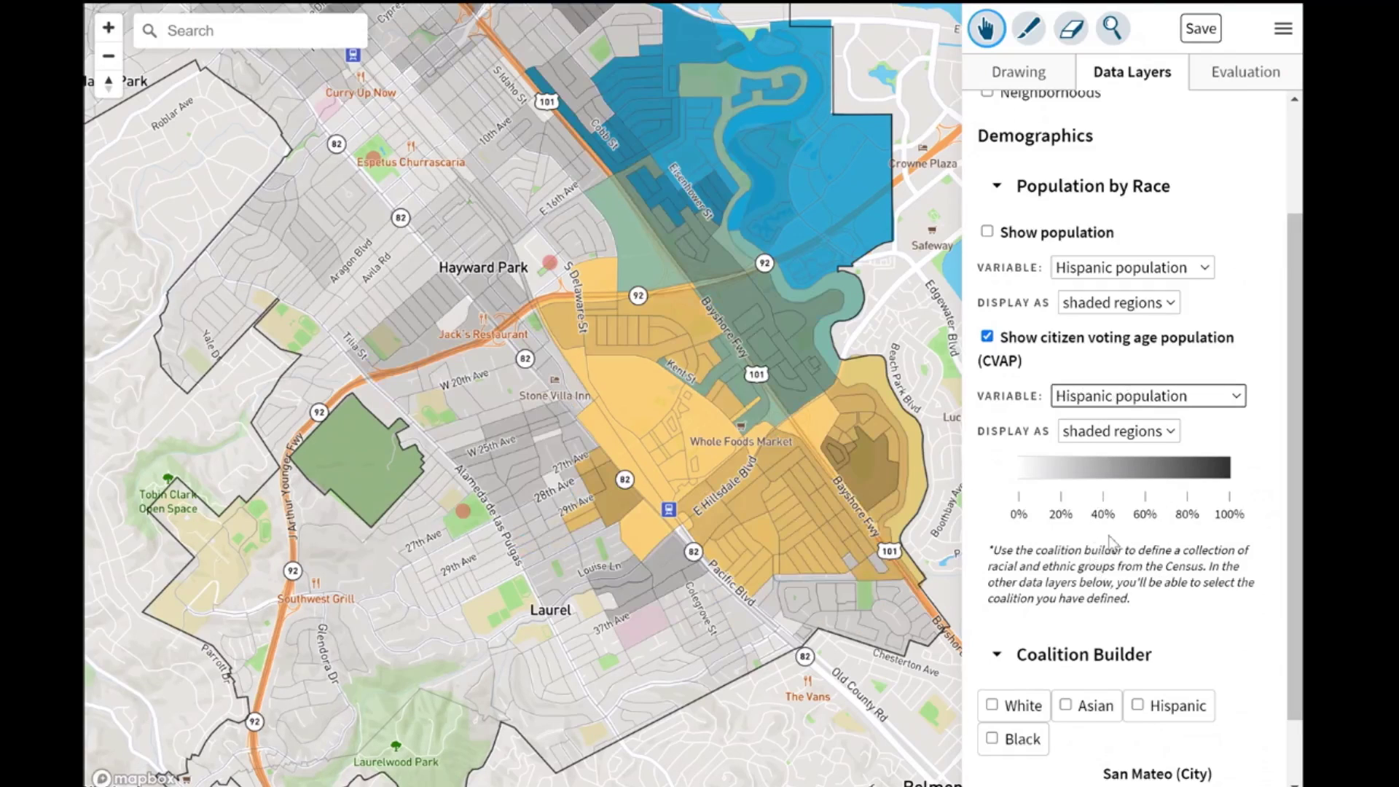
{"action": "left_click", "coordinate": [989, 342]}
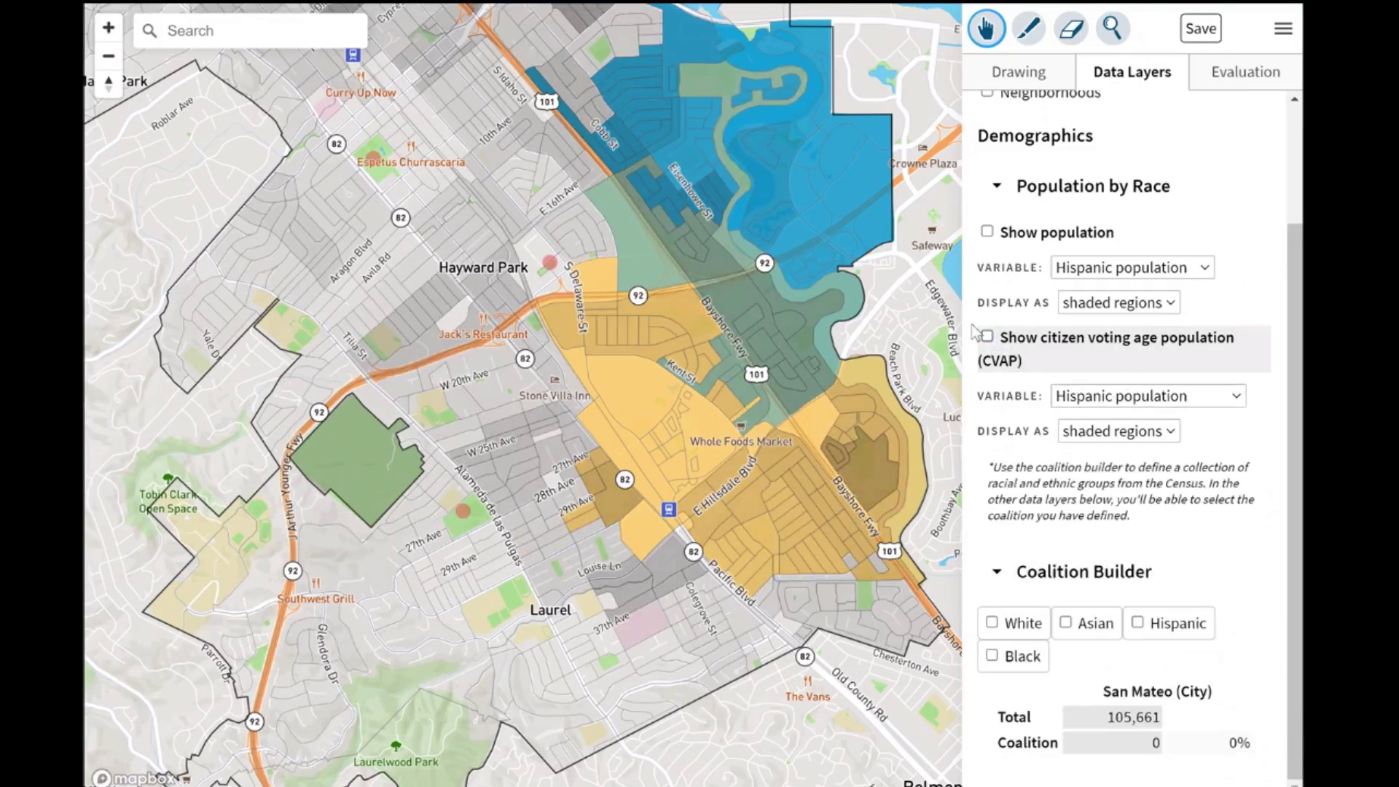
Compare Community 1 with San Mateo city by racial makeup in both total population and citizen voting age population.
{"action": "left_click", "coordinate": [1259, 73]}
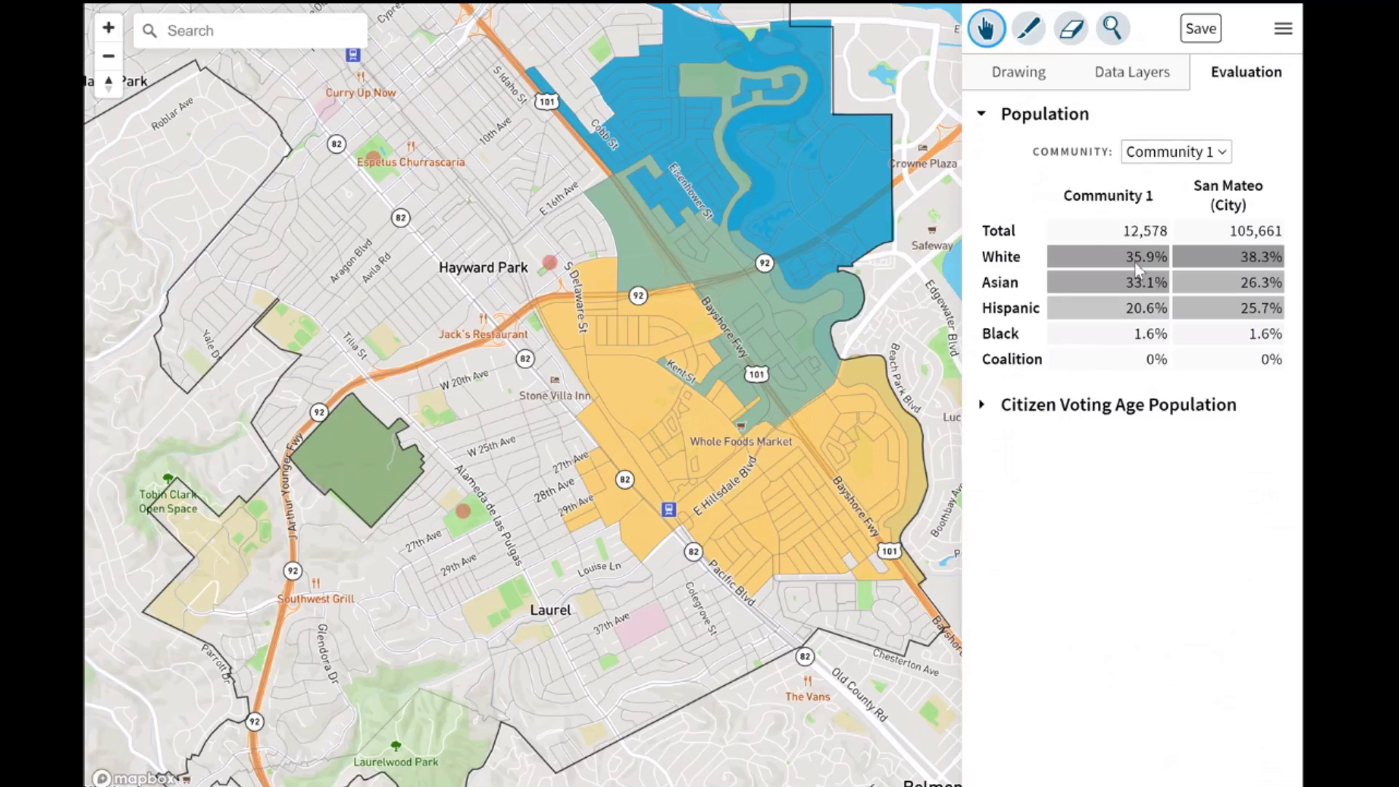
{"action": "left_click_drag", "start_coordinate": [808, 195], "coordinate": [772, 204]}
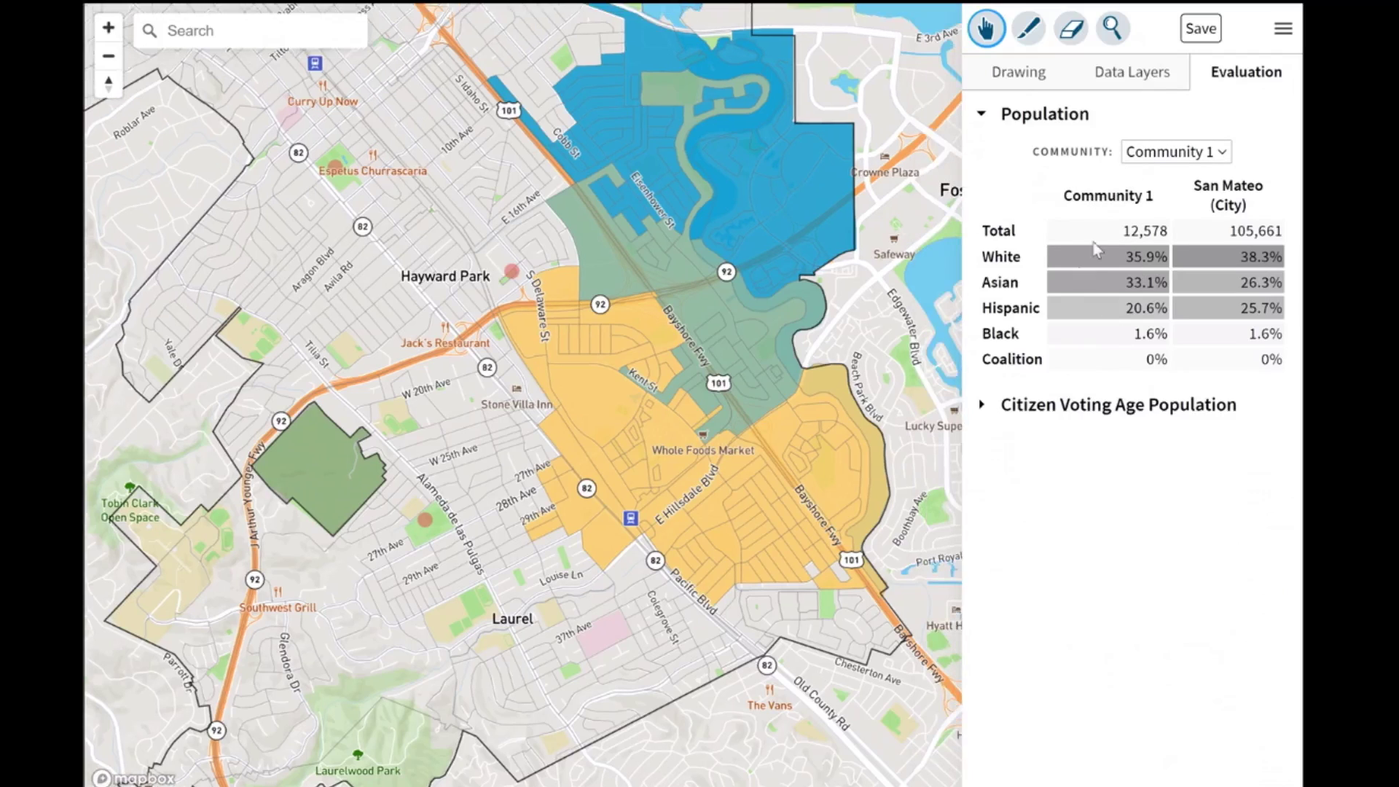
{"action": "left_click", "coordinate": [981, 408]}
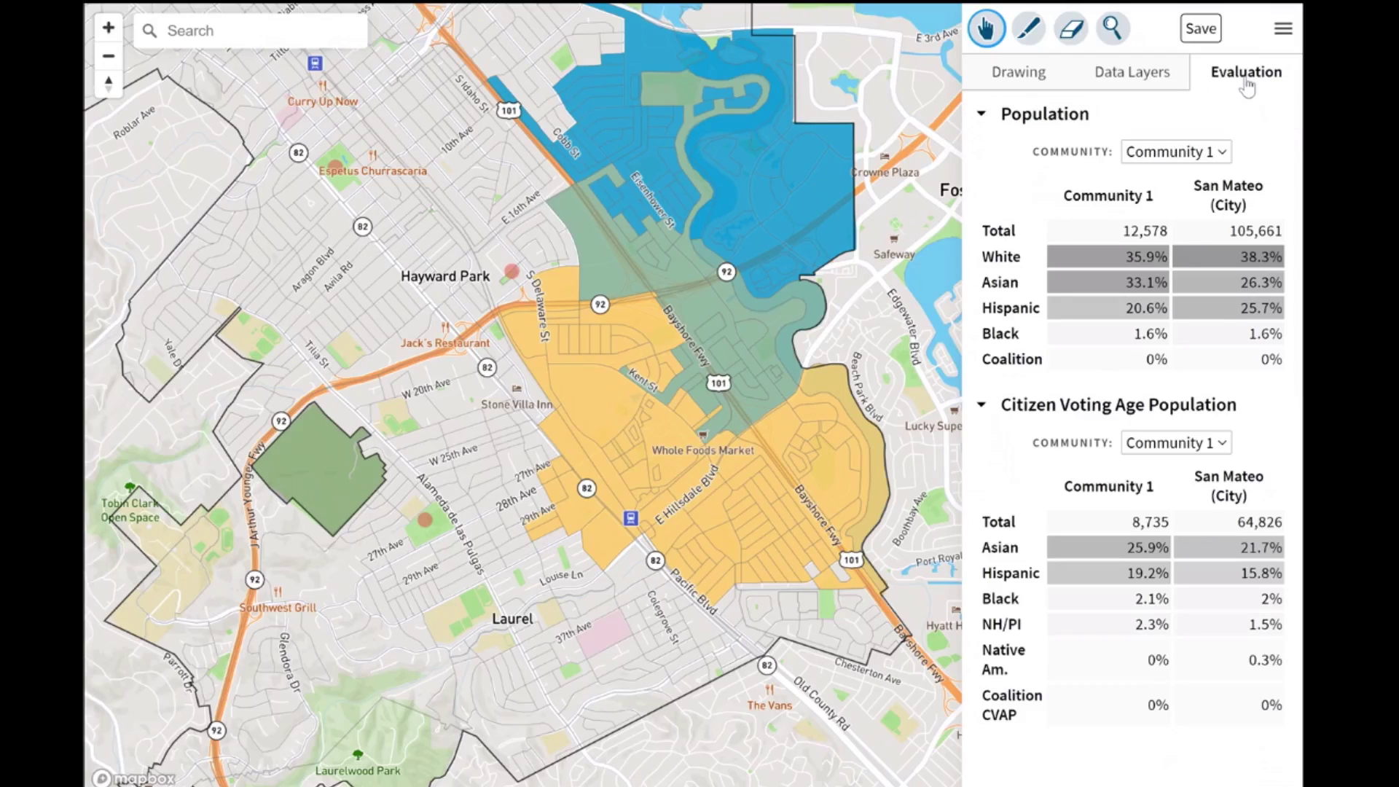
Save the plan, select the Work in Progress option and copy the share URL to the clipboard.
{"action": "left_click", "coordinate": [1044, 75]}
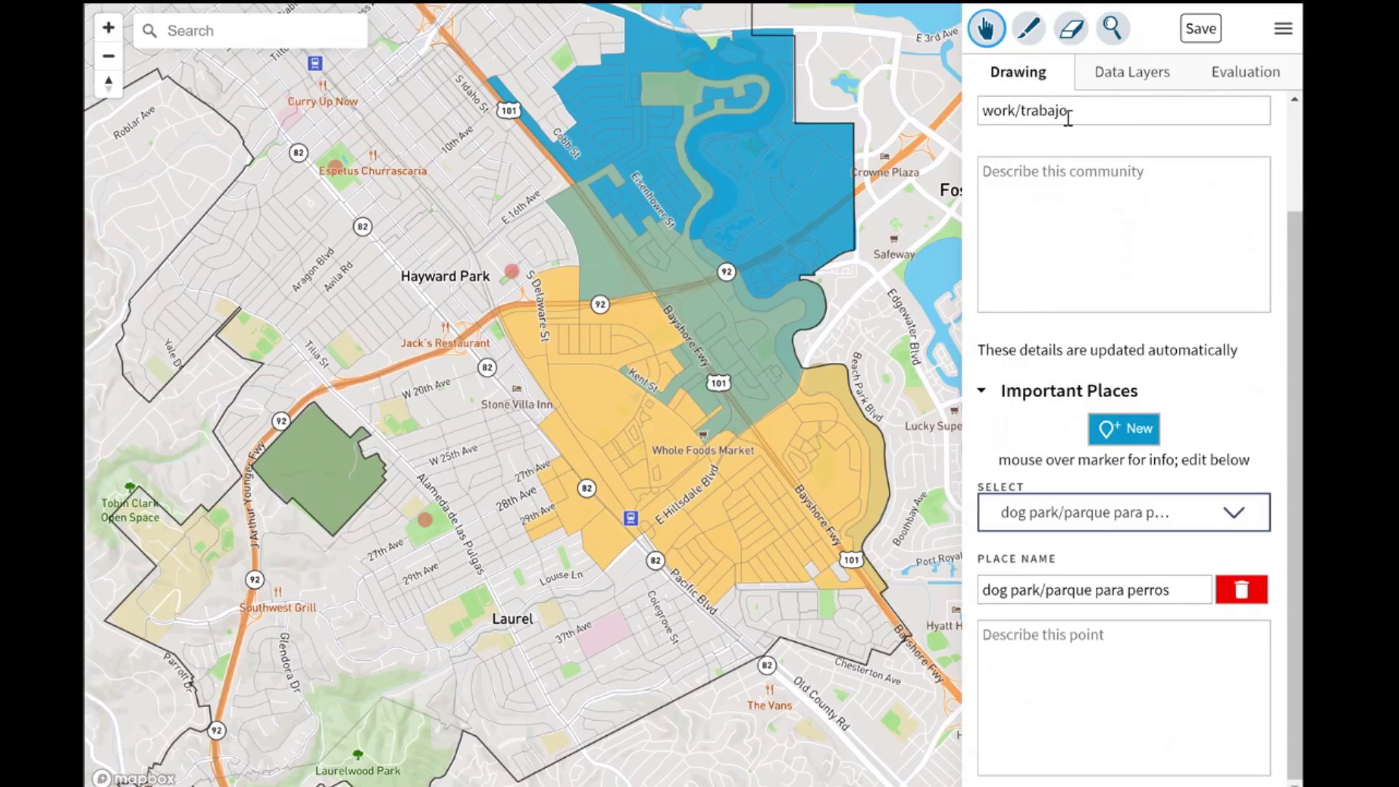
{"action": "left_click", "coordinate": [1211, 30]}
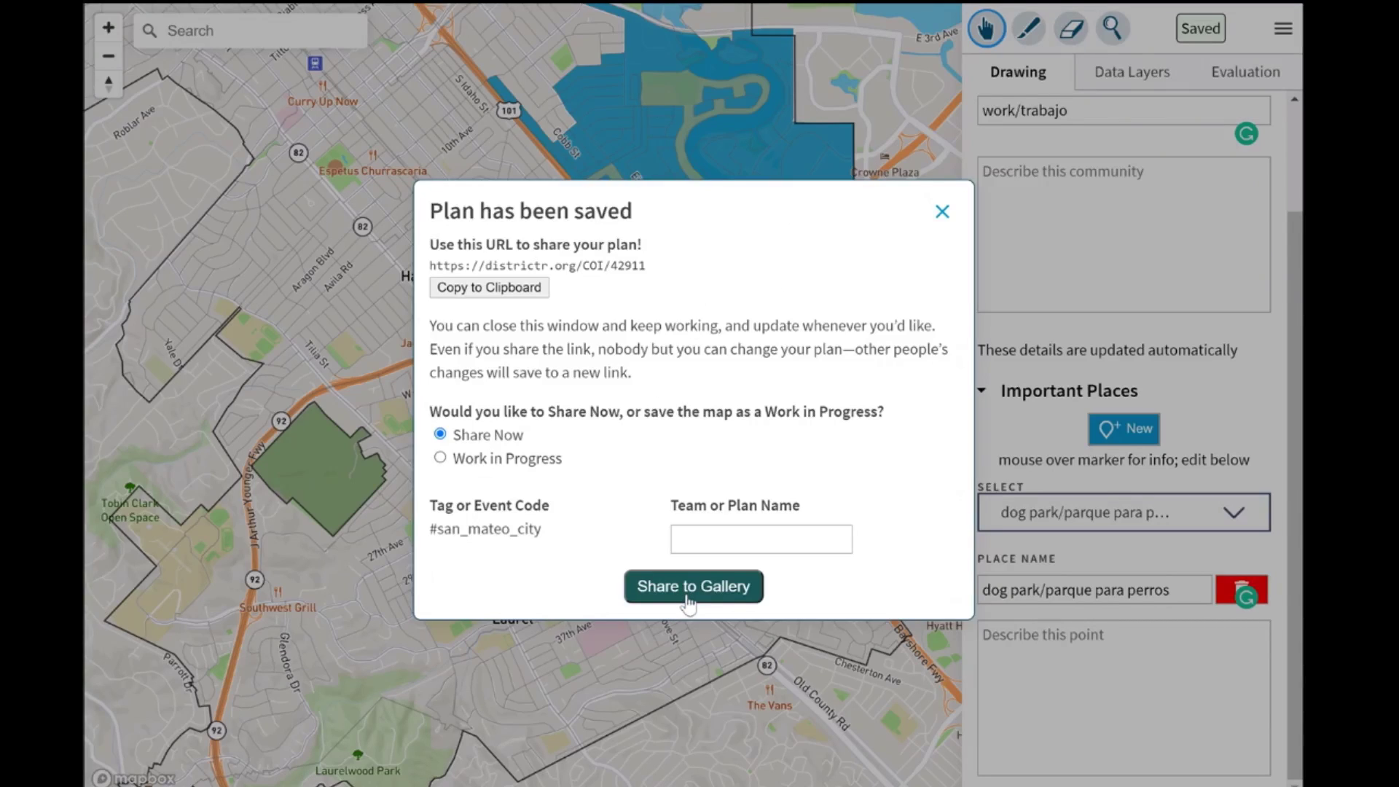
{"action": "left_click", "coordinate": [441, 459]}
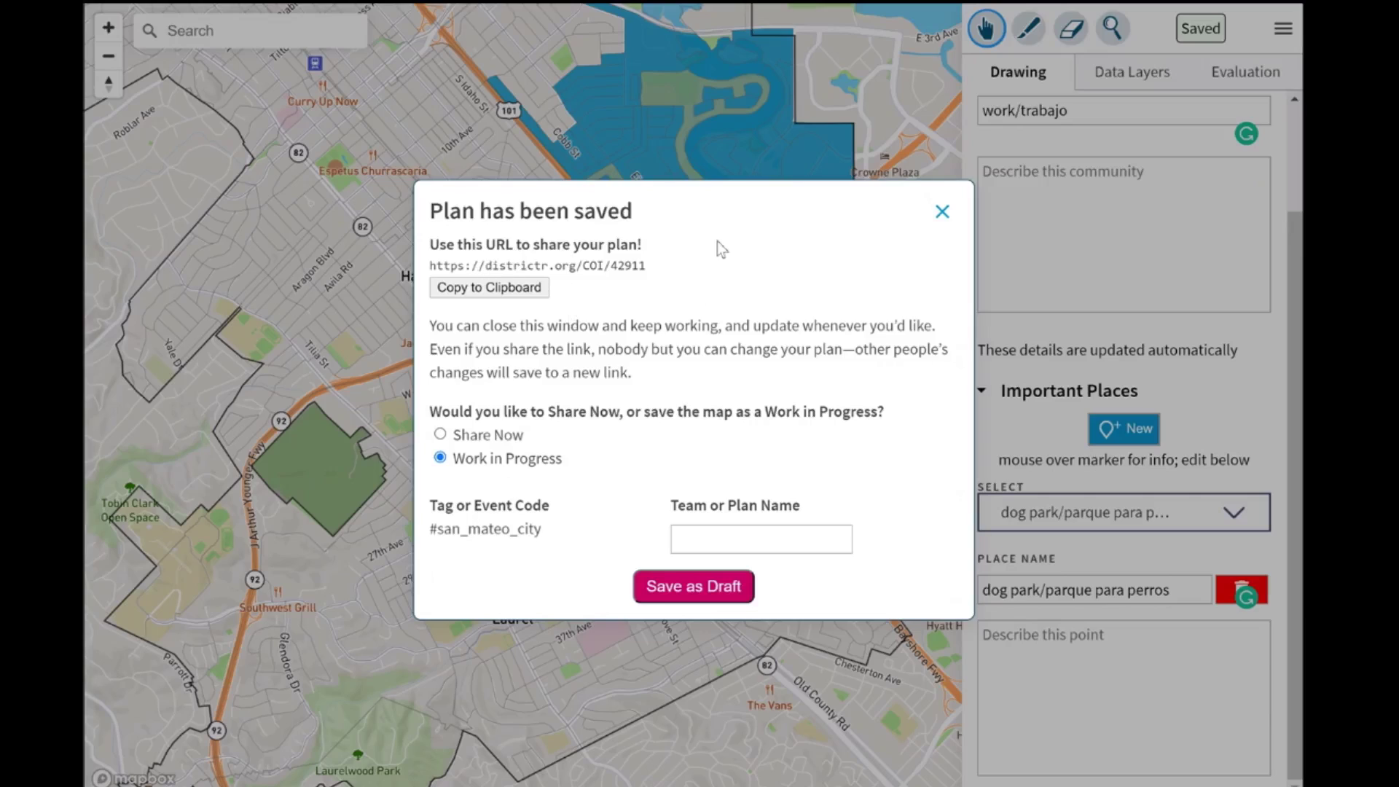
{"action": "left_click", "coordinate": [497, 290]}
{"action": "left_click", "coordinate": [939, 212]}
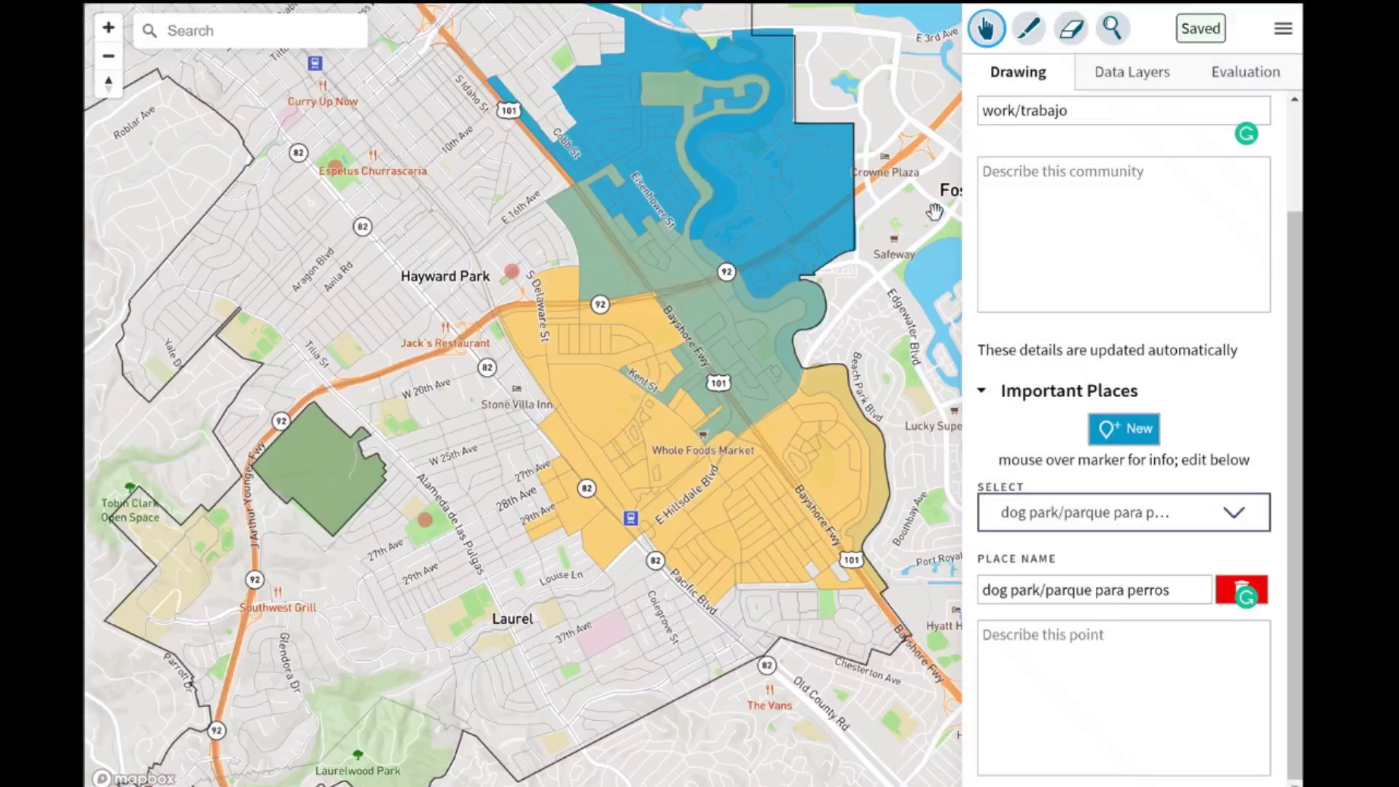
Look over the print and export options for the plan and return to the Areas of Interest details.
{"action": "left_click", "coordinate": [1280, 42]}
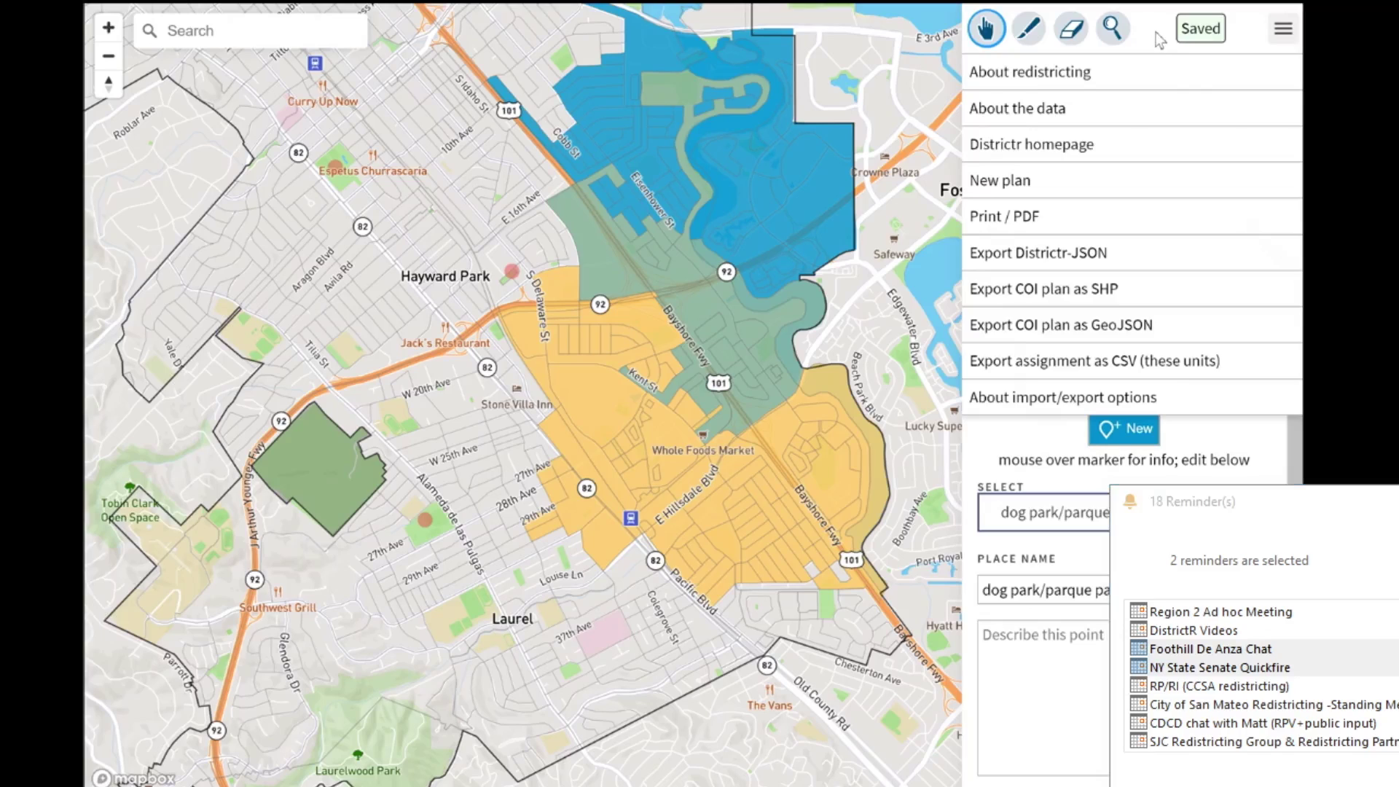
{"action": "left_click", "coordinate": [1280, 37]}
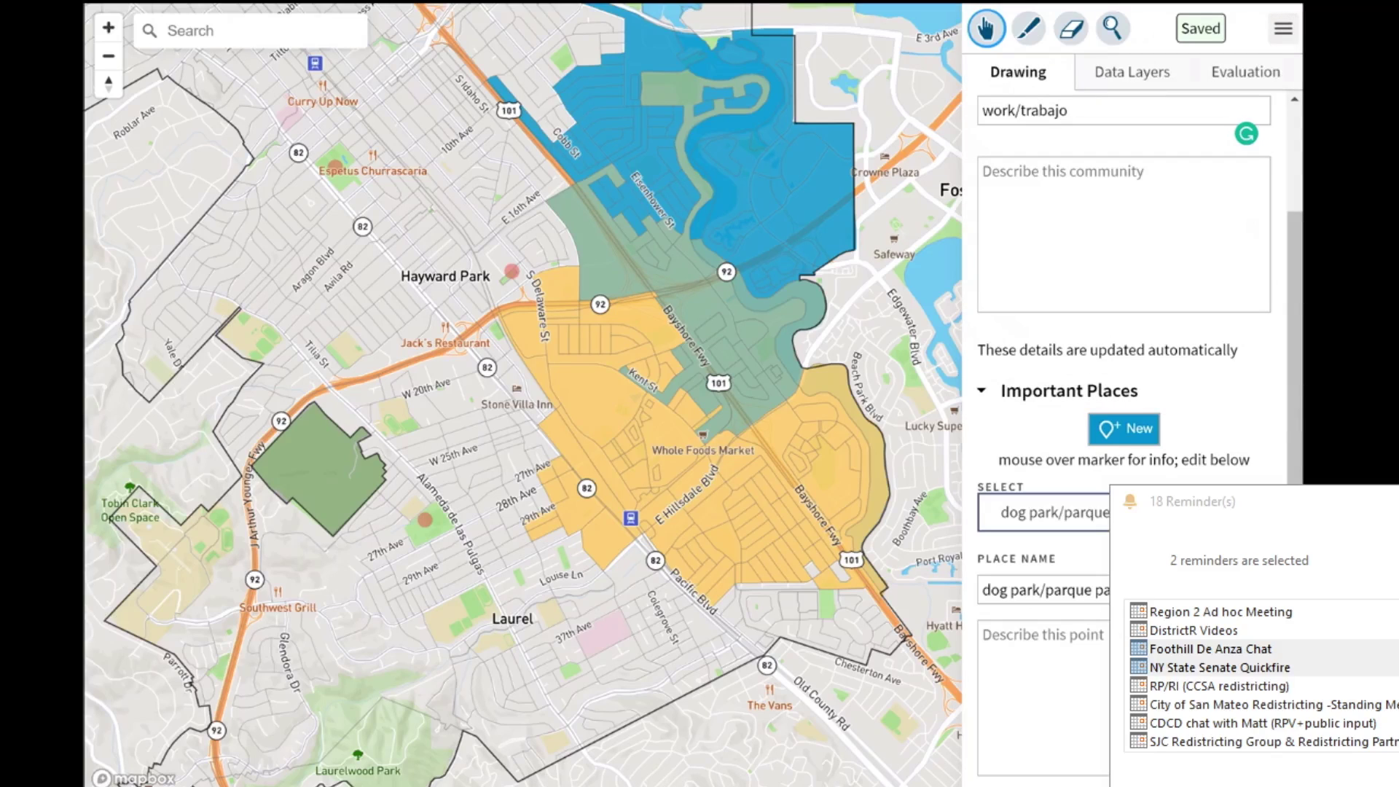
{"action": "scroll", "coordinate": [1299, 191], "scroll_direction": "up", "scroll_amount": 2}
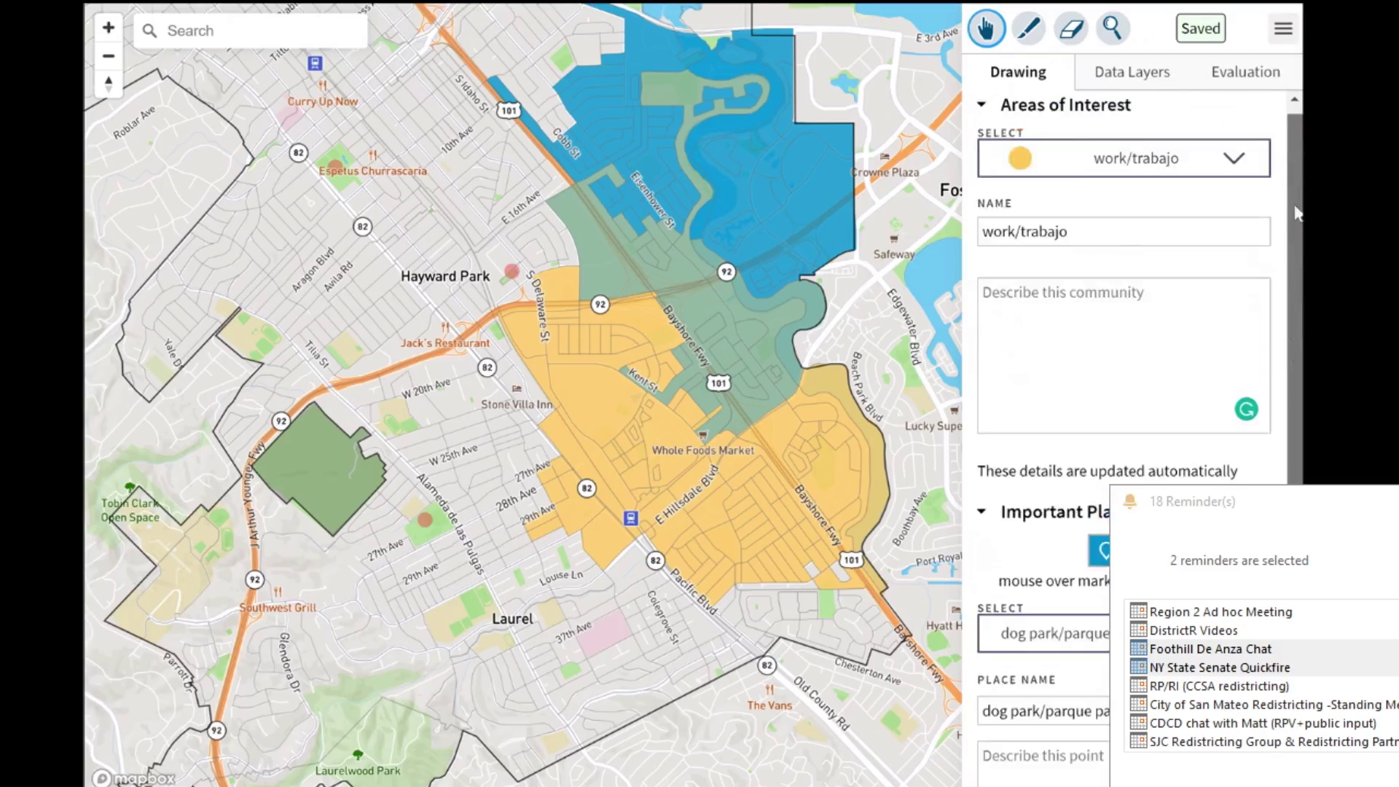